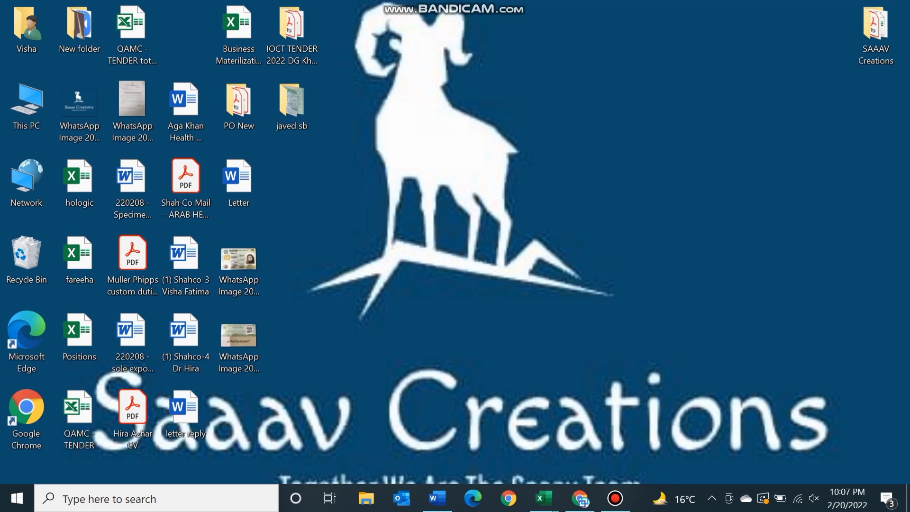
- Return to Word and create a new blank document from the start screen
left_click(436, 498)
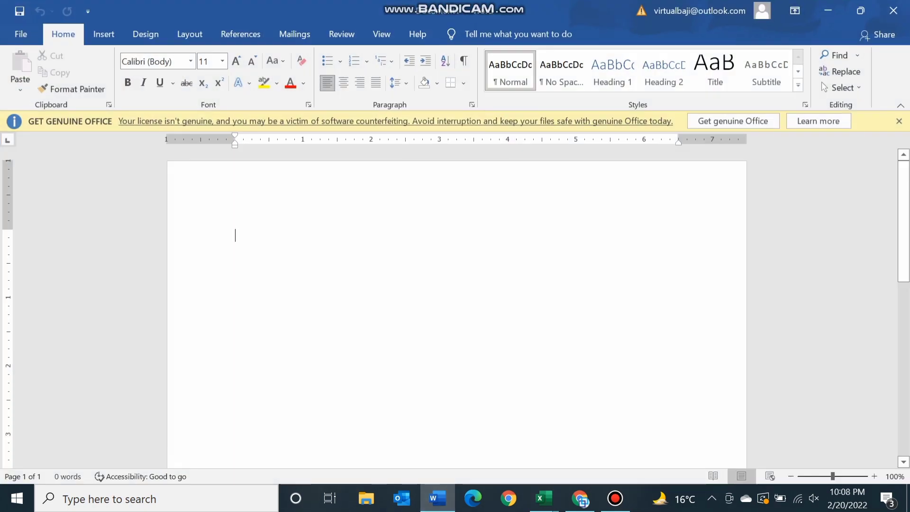
left_click(21, 34)
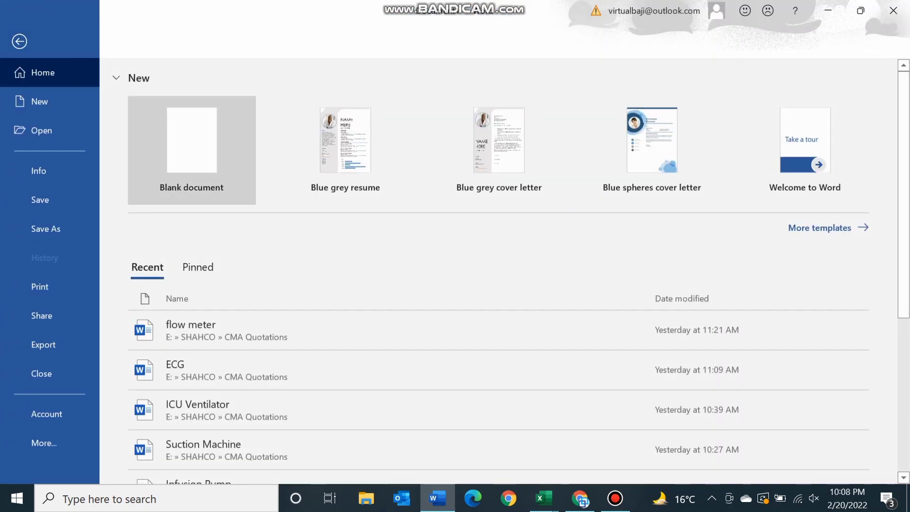
left_click(192, 146)
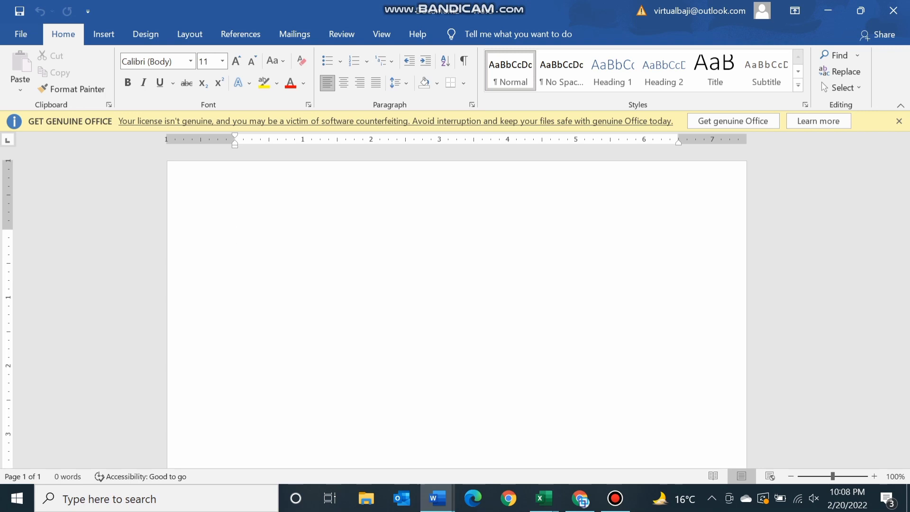
- Show the Mailings tools and type the 'To', 'The principal,' and 'So on' lines
left_click(294, 34)
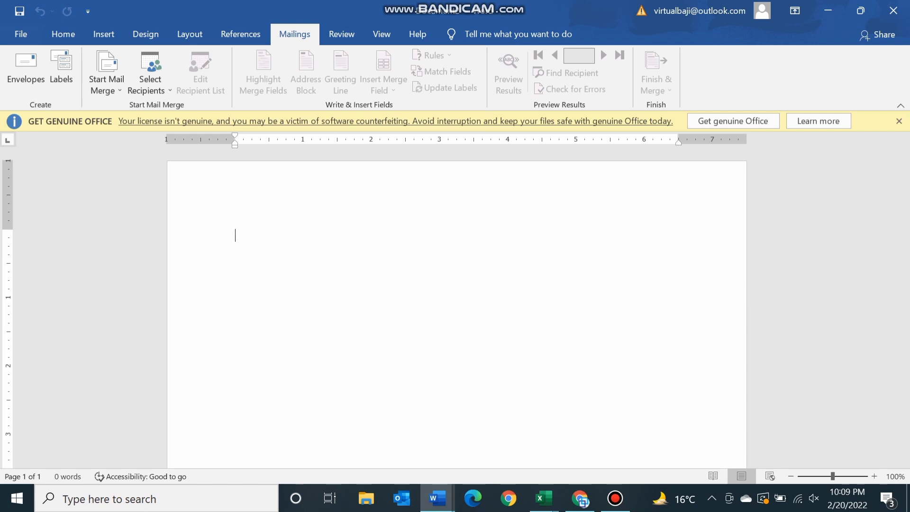
type("To ")
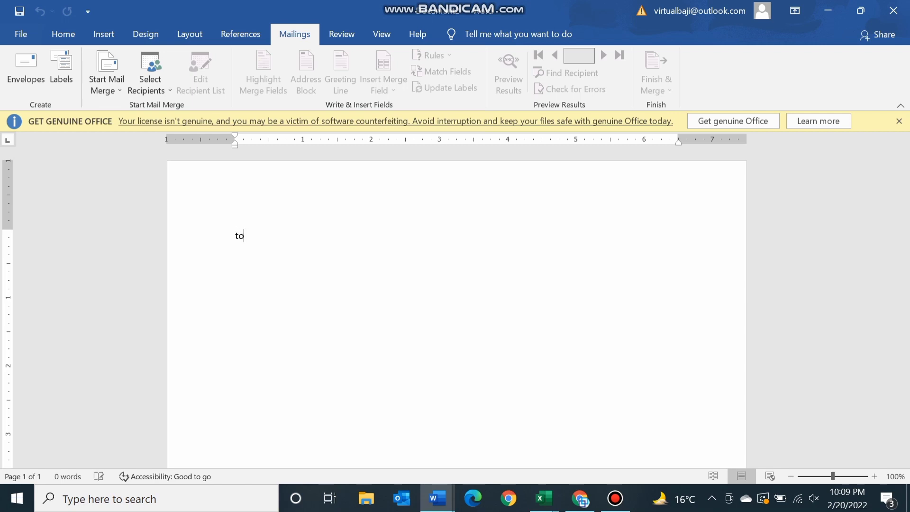
type("Th")
type("e prin")
type("cipal")
key("Return")
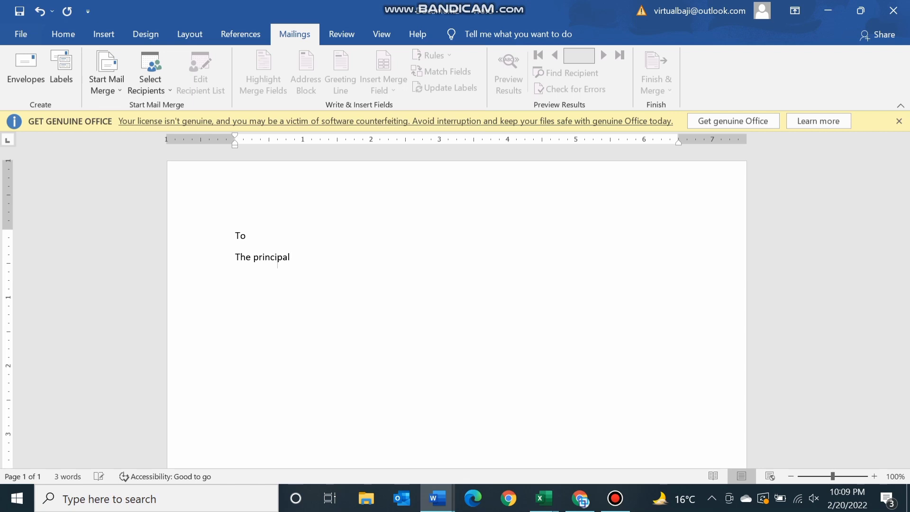
key("BackSpace")
type(", ")
type("so on")
type(" so")
key("Return")
key("BackSpace")
key("BackSpace")
- Add the 'Address' line and begin the 'Subject: Letter' line below it
key("BackSpace")
key("BackSpace")
key("BackSpace")
key("BackSpace")
type("So on")
key("Return")
type("a")
type("ddress")
key("Return")
type("and")
key("BackSpace")
key("BackSpace")
key("BackSpace")
key("BackSpace")
type("Sub")
type("ject: ")
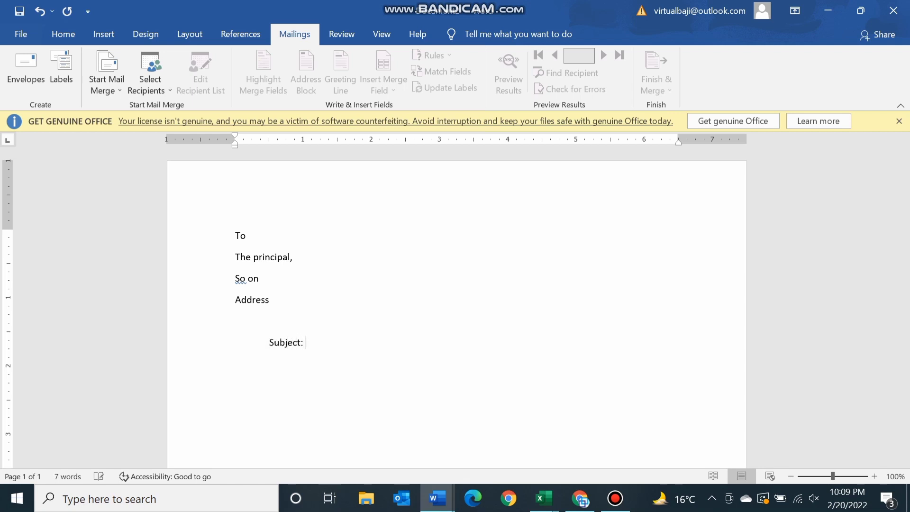
type("e")
type("tter")
type("w")
type("i")
- Write 'With due respect,' and 'I'm writing this letter for your kind concern.....' below the subject
key("BackSpace")
type("ith ")
type("due resp")
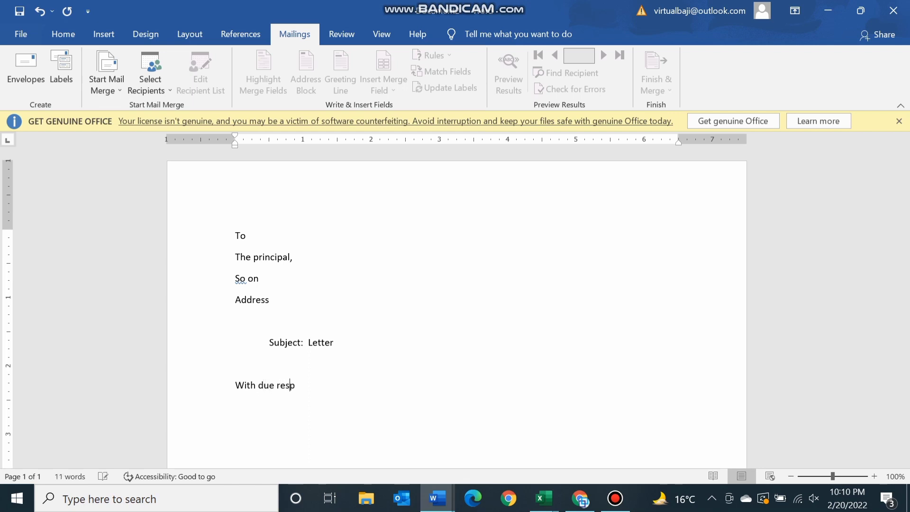
type("ect,")
key("Return")
type("im")
key("BackSpace")
type("m")
type(" writ")
type("ing this ")
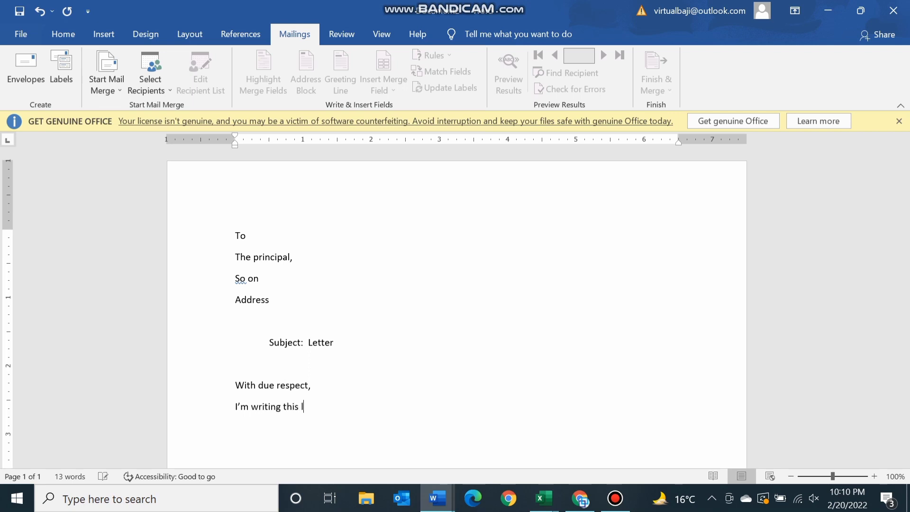
type("letter n")
key("BackSpace")
type("f")
type("or your ki")
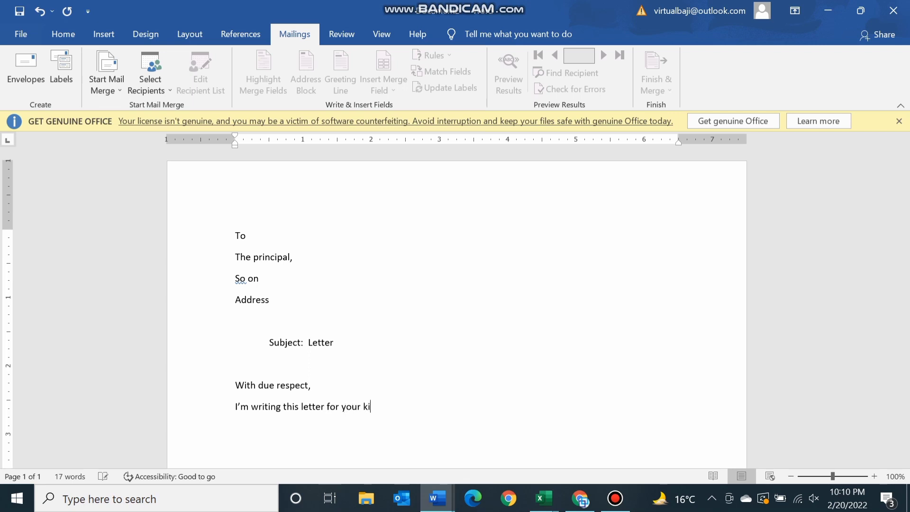
type("nd conce")
type("rn")
type(".")
type("...")
type(".................")
key("Return")
- Add 'Thank you for the acknowledgment' and 'please do share and subscribe my video if you like it'
type("Than")
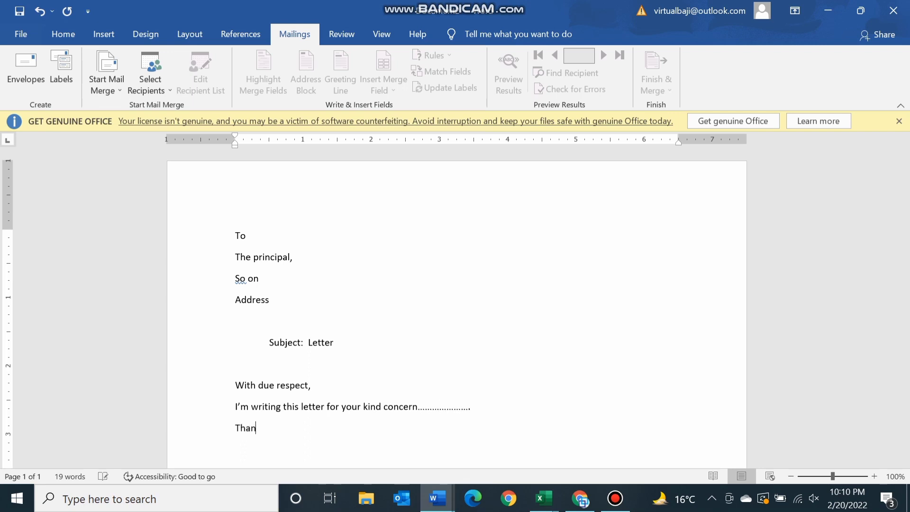
type("k you for th")
type("e acknowled")
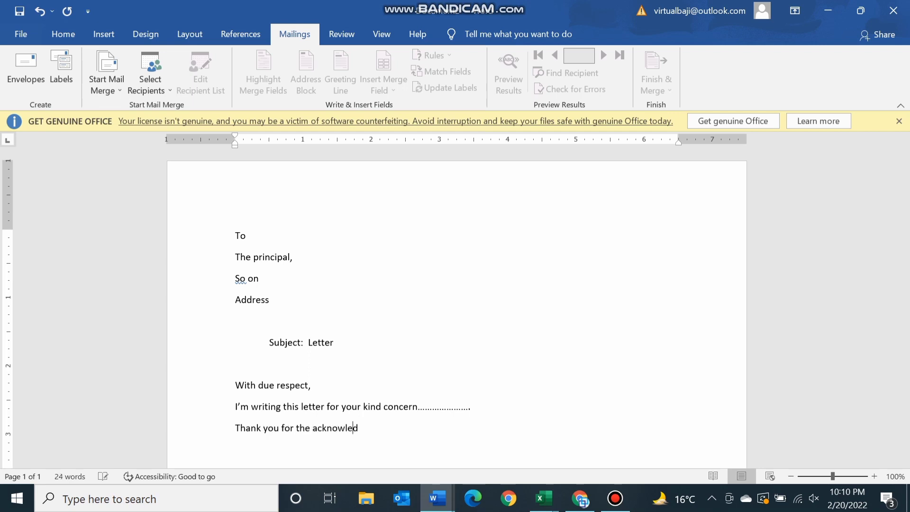
type("gment")
key("Return")
type("please do")
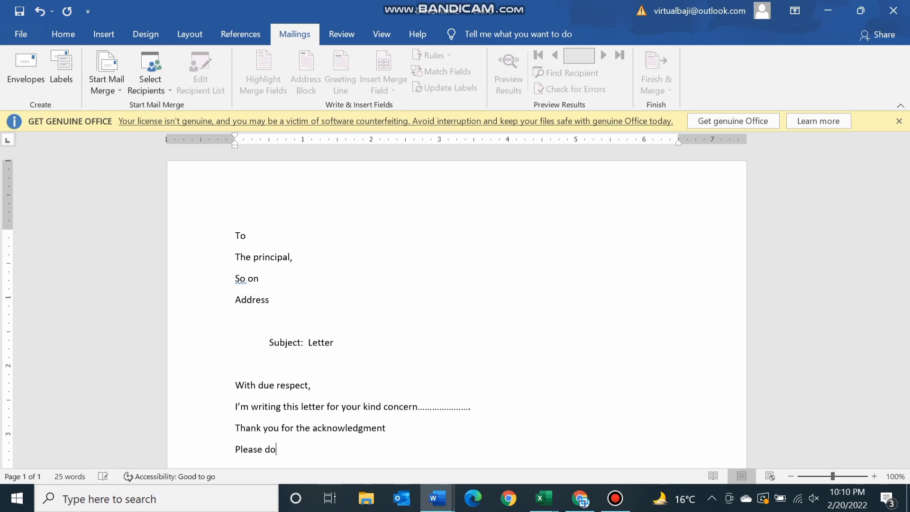
type(" share and su")
type("bscribe my")
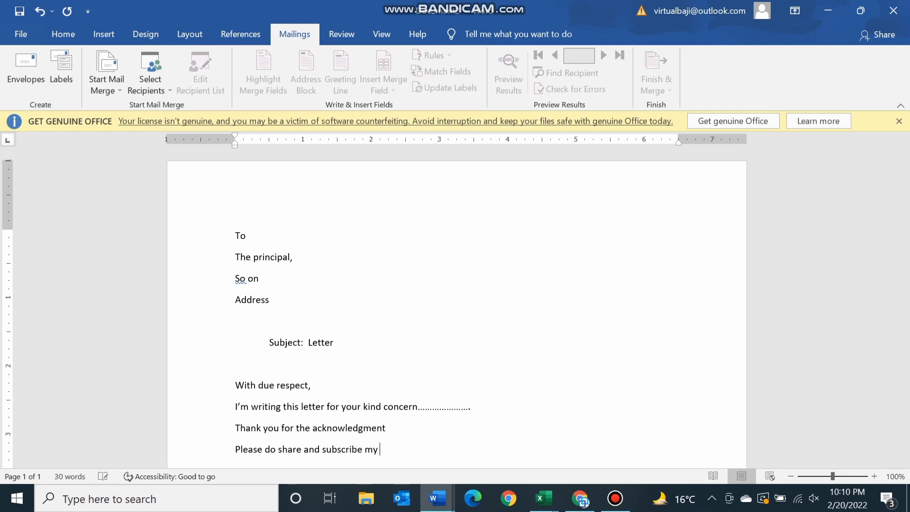
type(" video if y")
type("ou like it.")
key("Return")
key("Return")
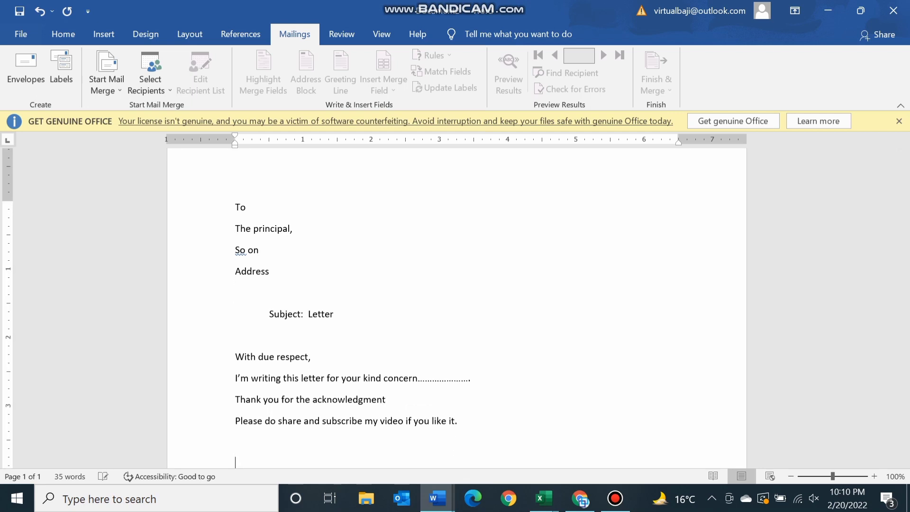
key("Return")
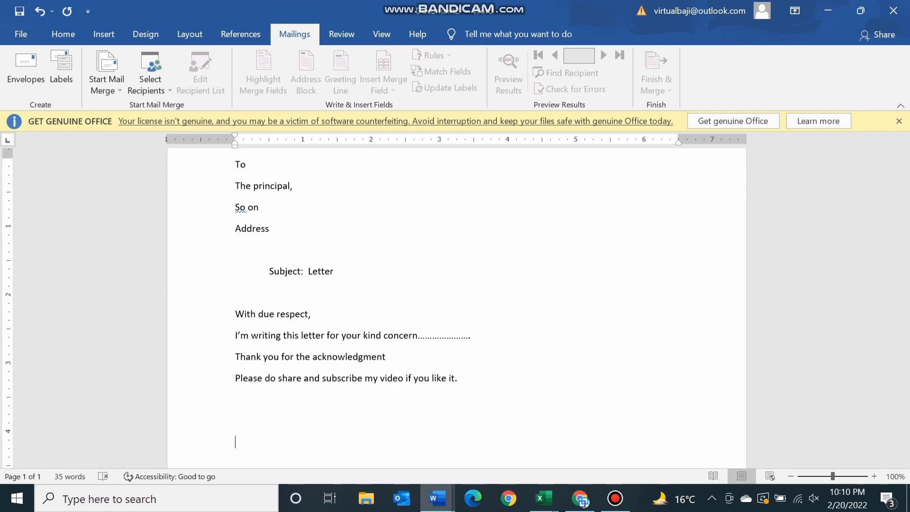
- Close with 'Your sincerely', fixing its spelling, and sign it 'XYZ'
type("You")
type(" r")
key("BackSpace")
key("BackSpace")
type("r s")
type("inecerl")
type("y")
right_click(278, 441)
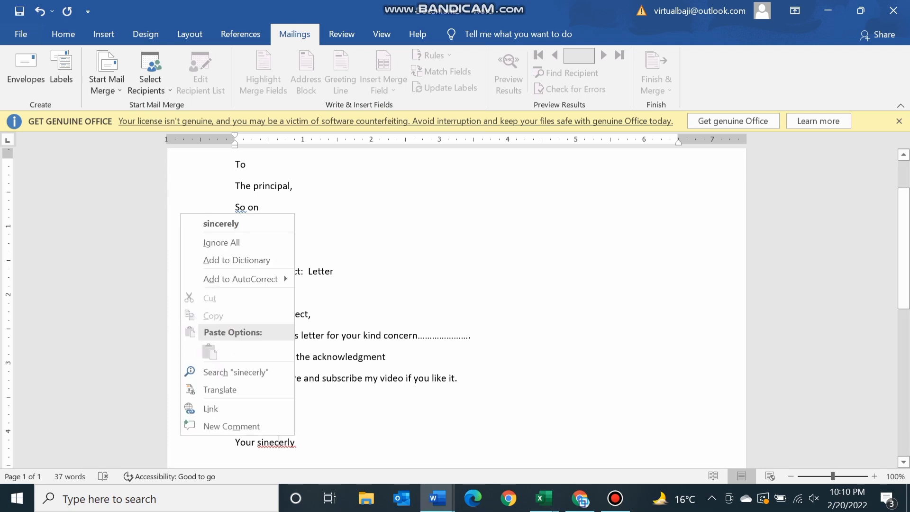
key("Escape")
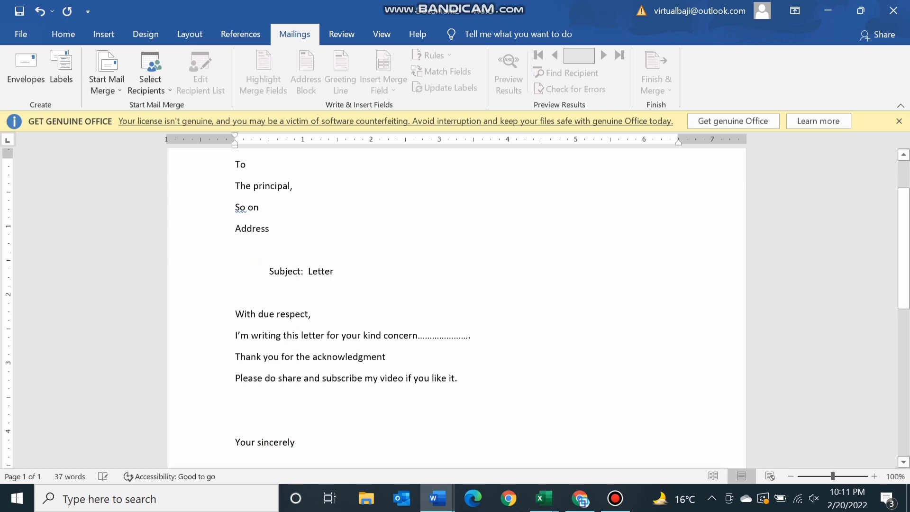
key("Return")
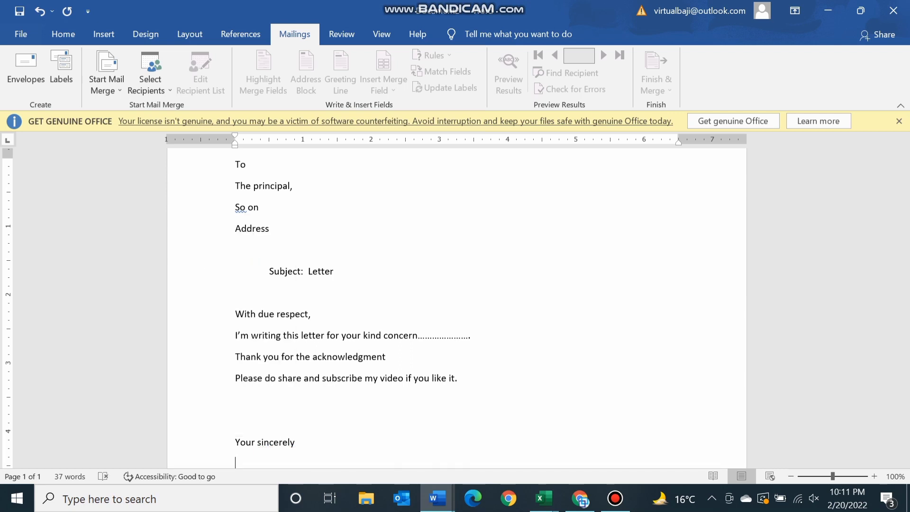
type("XYZ")
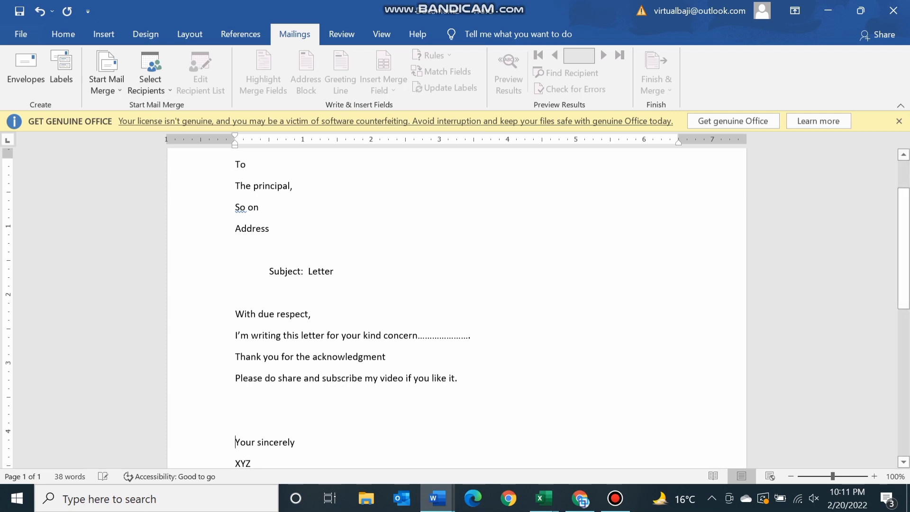
scroll(456, 308, "up", 3)
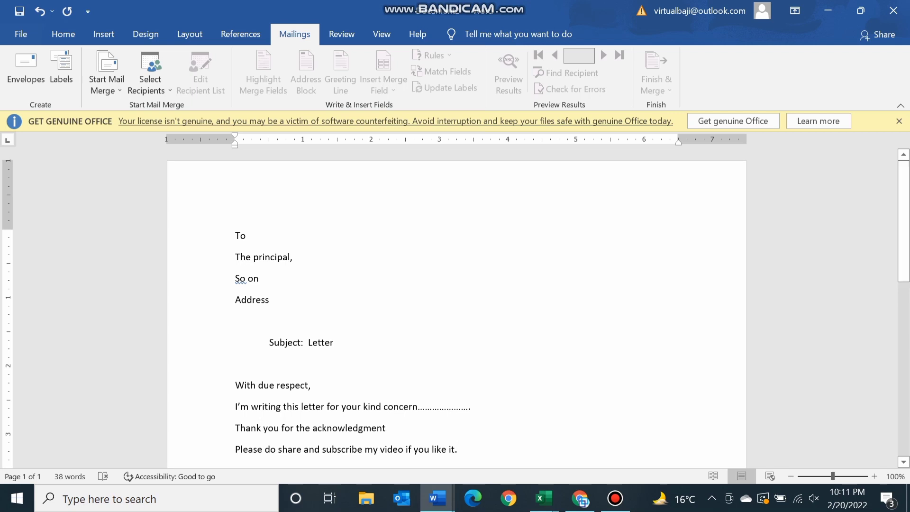
- Format the 'Subject: Letter' line as bold, 14 pt and underlined
left_click_drag(335, 342, 268, 342)
key("ctrl+b")
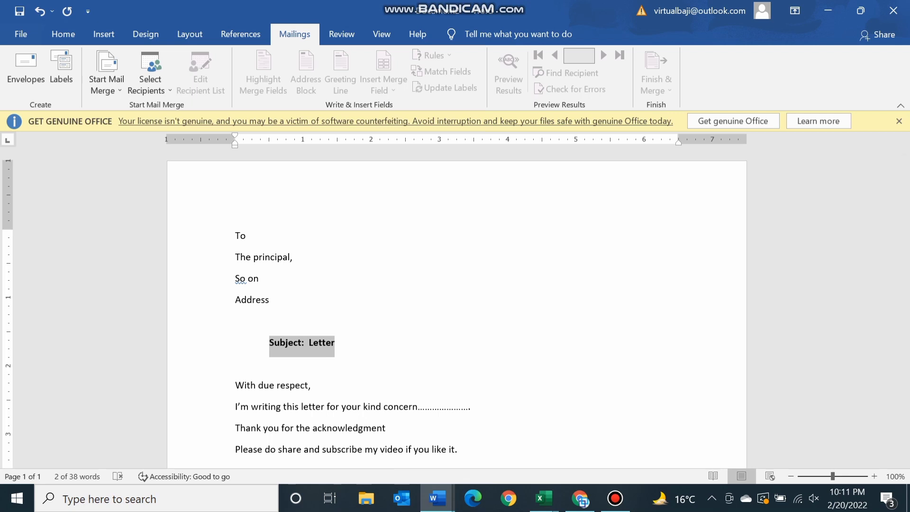
left_click(63, 34)
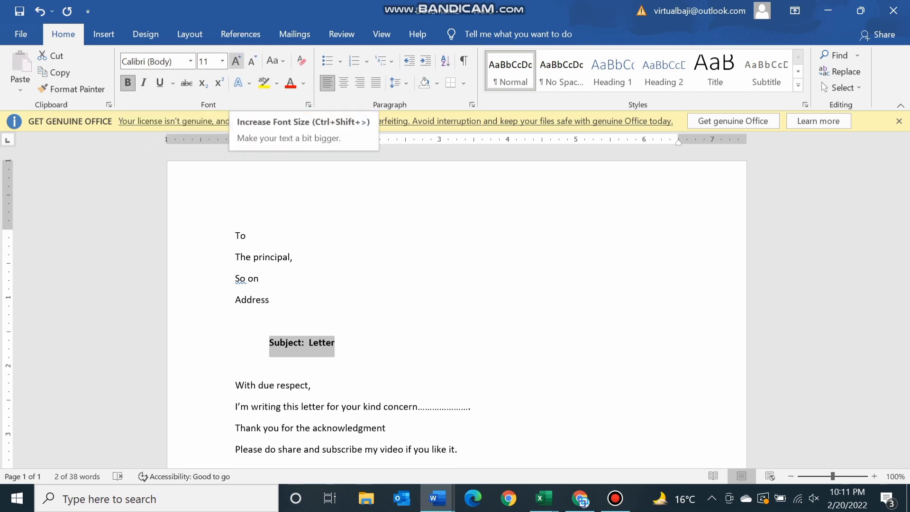
left_click(205, 60)
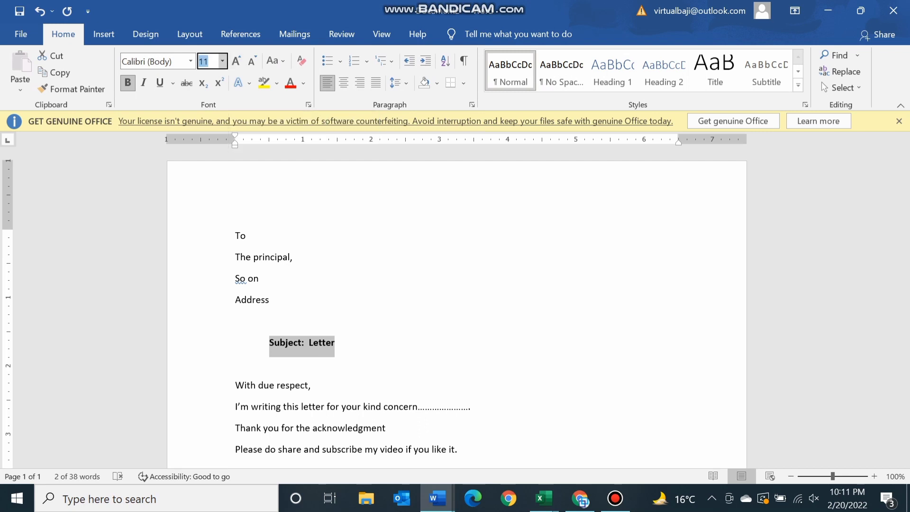
type("1")
key("Return")
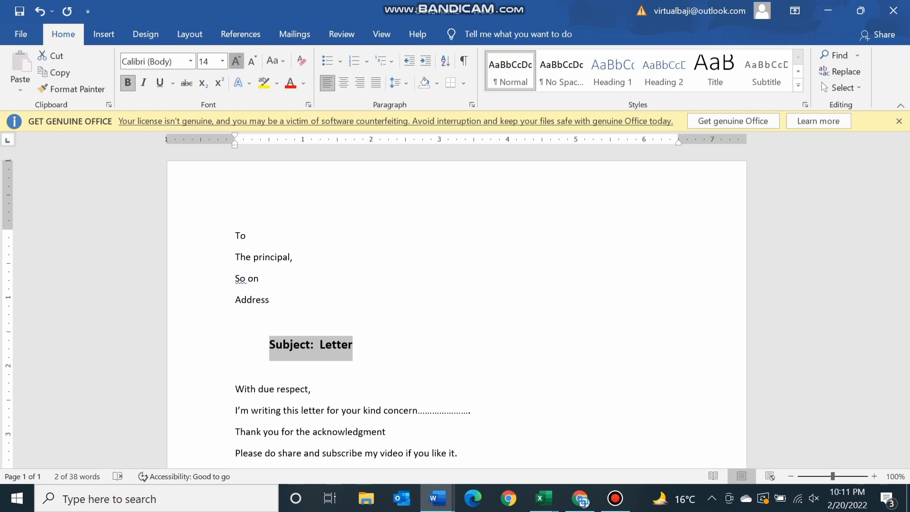
left_click(236, 61)
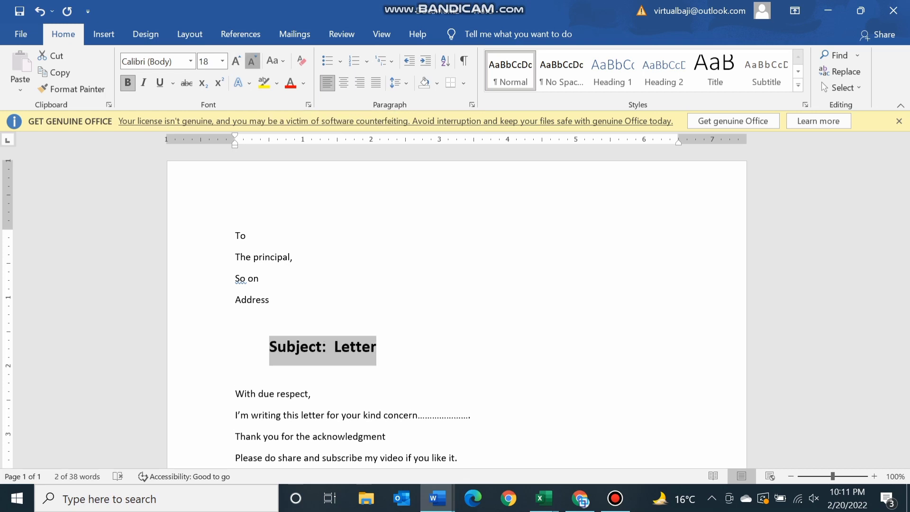
left_click(252, 61)
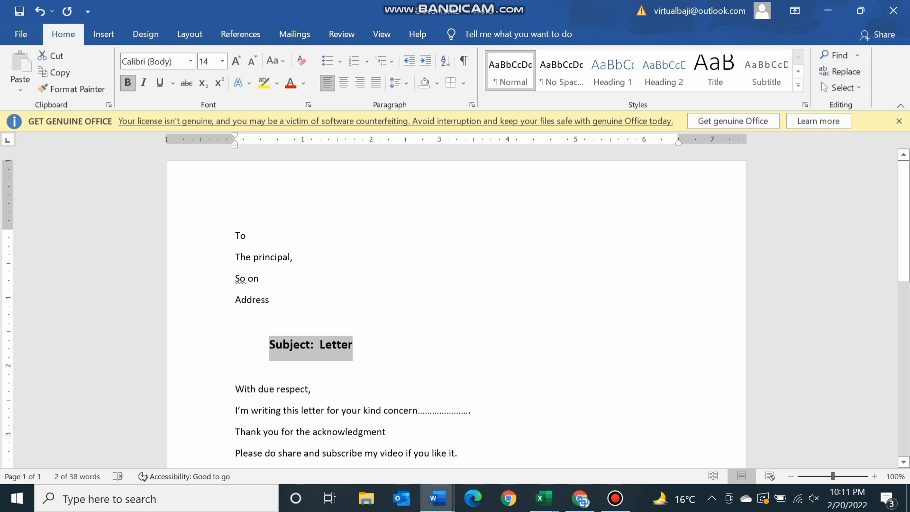
left_click(159, 82)
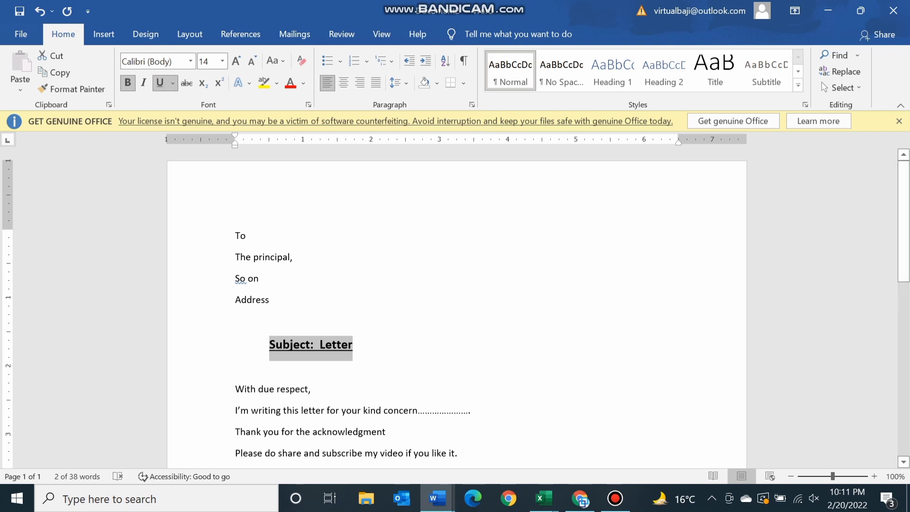
scroll(903, 218, "down", 2)
scroll(903, 218, "down", 3)
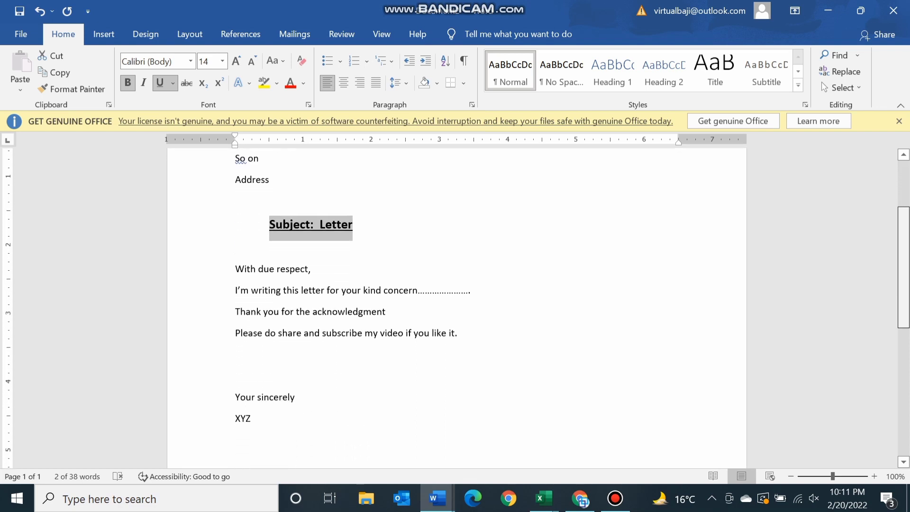
scroll(903, 218, "down", 2)
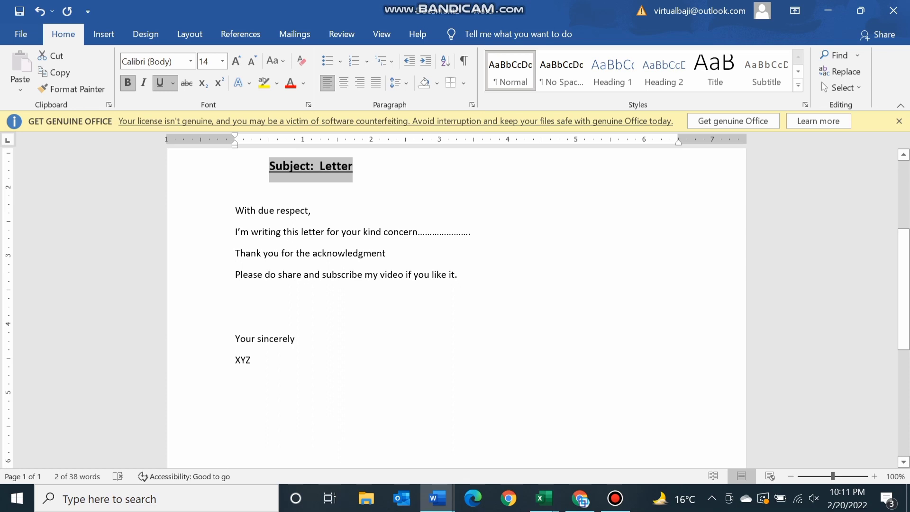
- Left-align the 'Your sincerely' and 'XYZ' lines, then drag the ruler's left indent to the right
left_click_drag(254, 361, 234, 338)
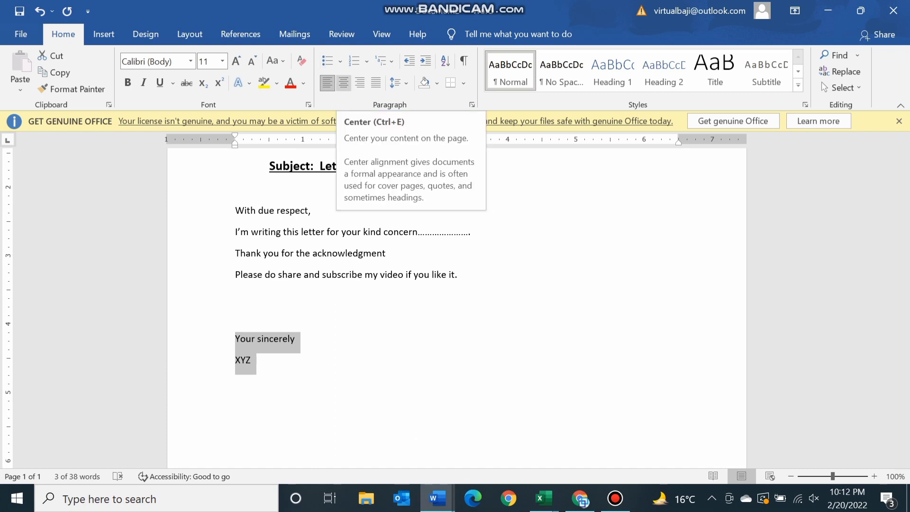
left_click(344, 83)
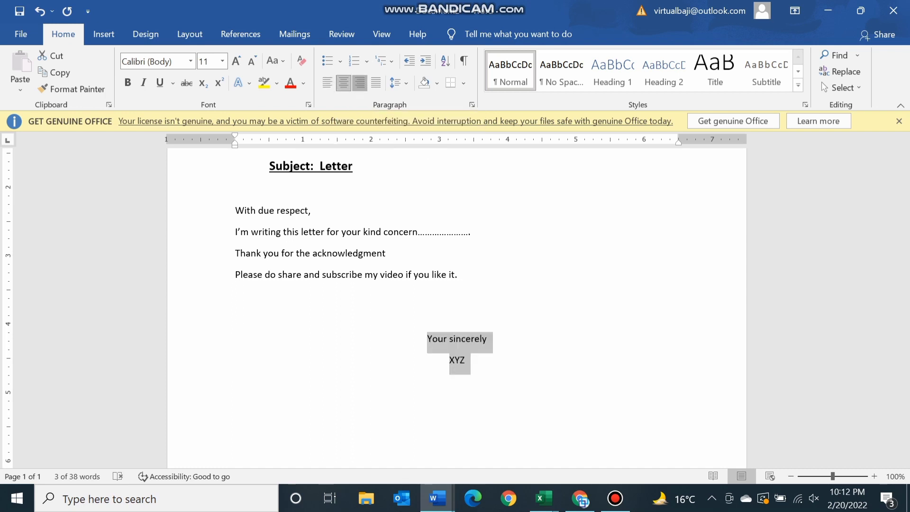
left_click(360, 83)
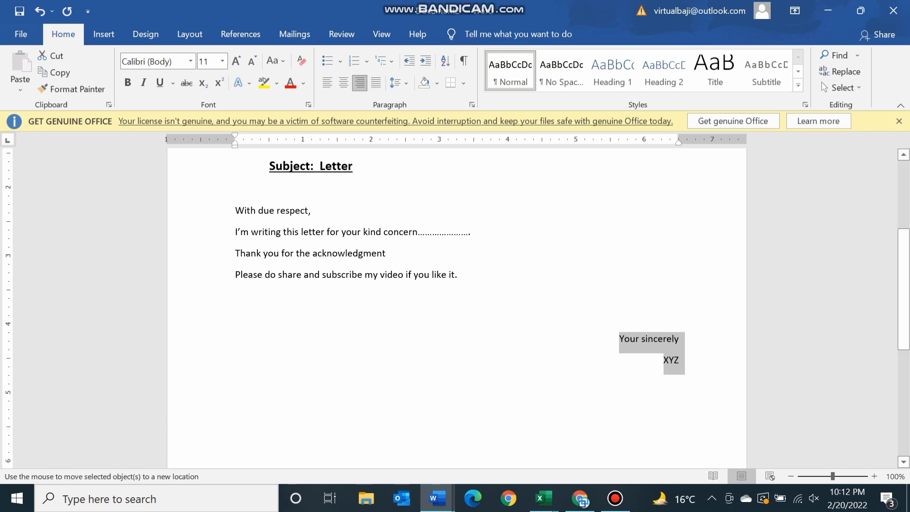
left_click(663, 359)
left_click_drag(619, 338, 682, 365)
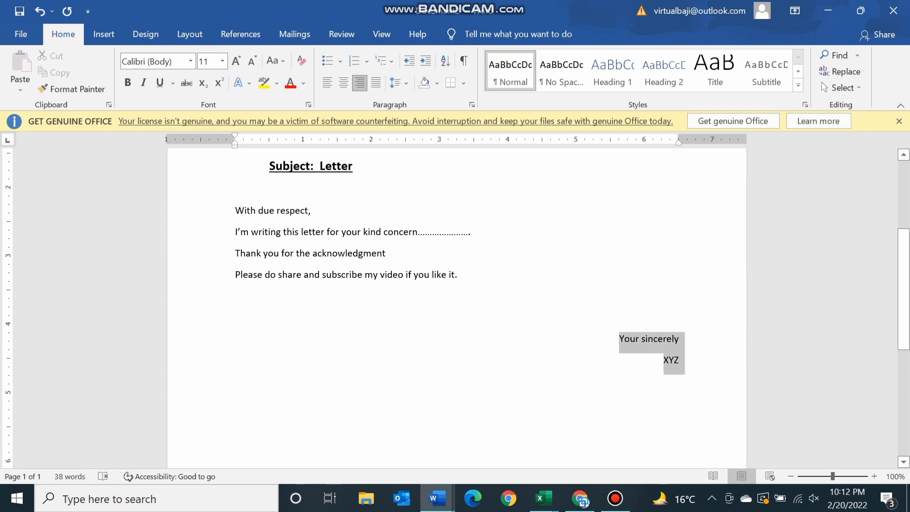
key("ctrl+l")
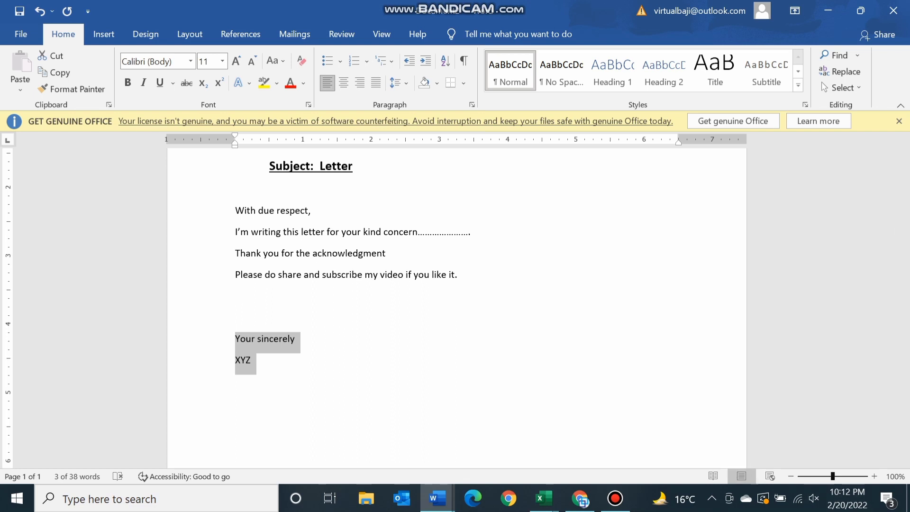
scroll(455, 308, "up", 3, "ctrl")
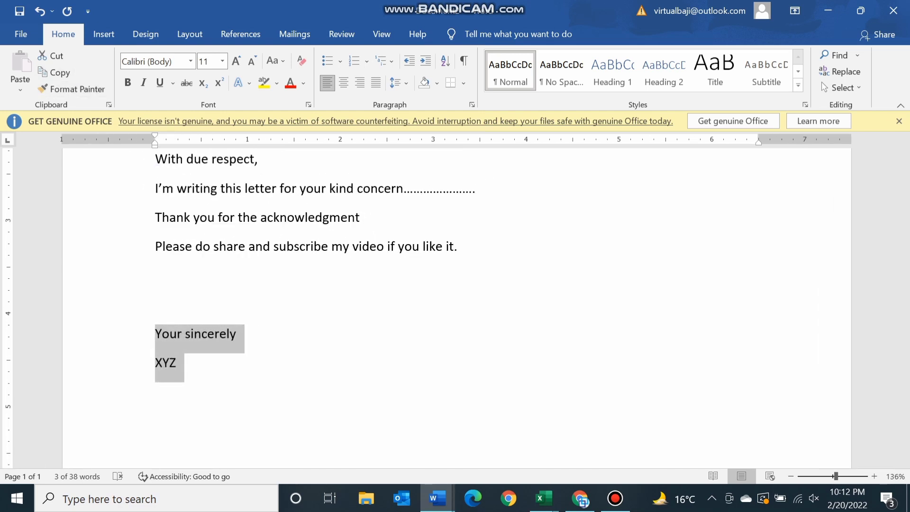
left_click_drag(155, 143, 567, 143)
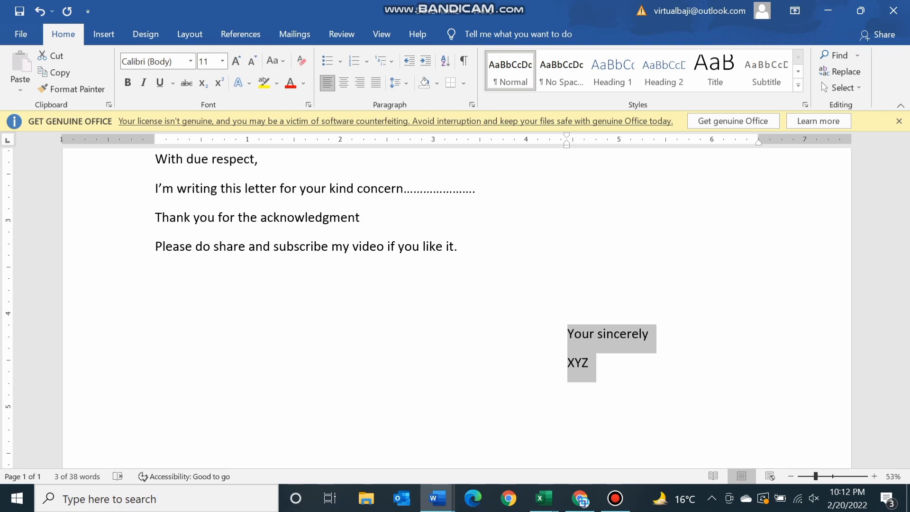
mouse_move(835, 476)
left_mouse_down()
mouse_move(816, 476)
mouse_move(823, 476)
left_mouse_up()
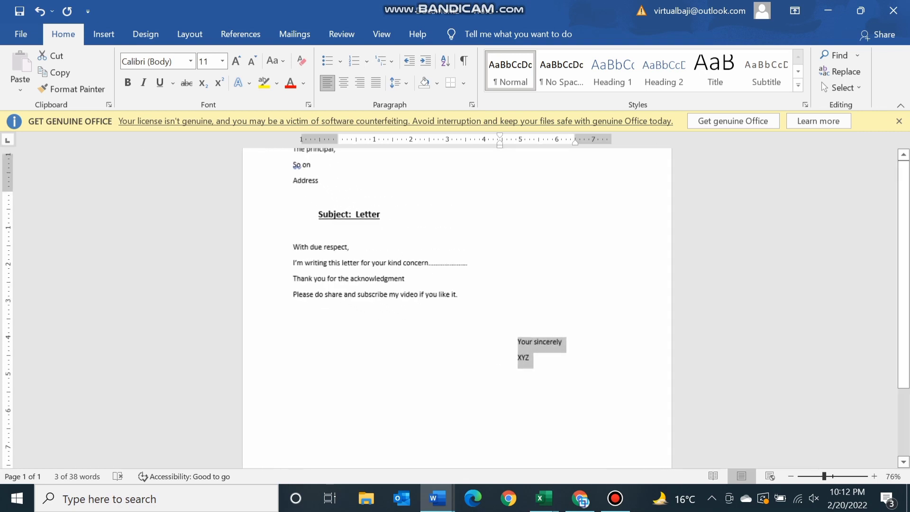
- Delete 'The principal', 'So on' and 'Address' under 'To', leaving blank lines, and show Mailings
scroll(456, 308, "up", 2)
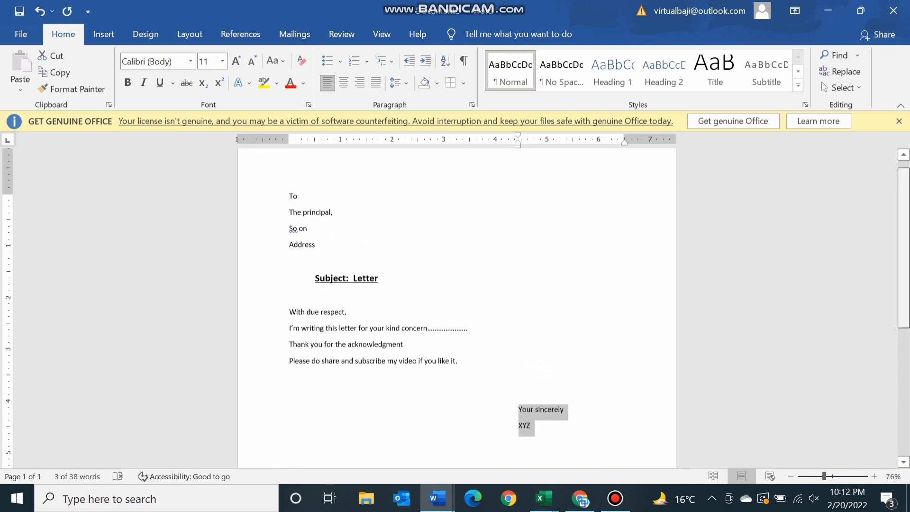
left_click(349, 321)
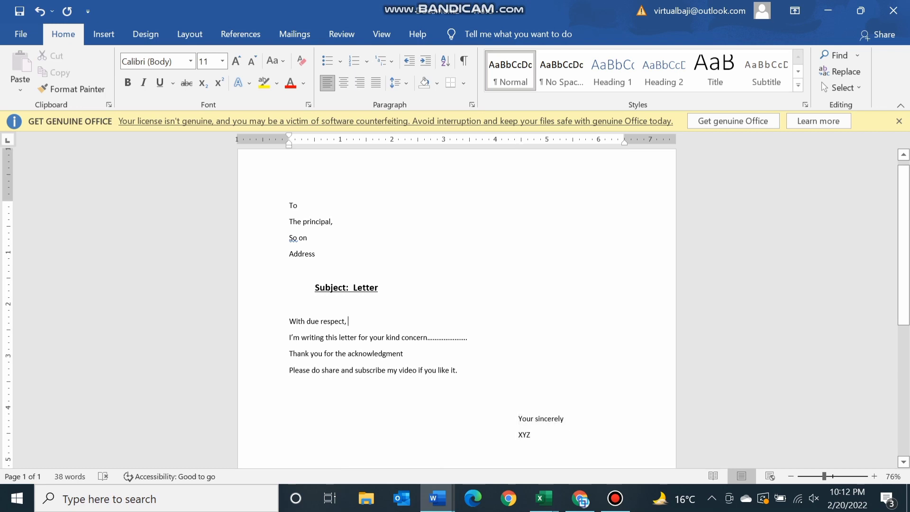
mouse_move(317, 254)
left_mouse_down()
mouse_move(289, 238)
mouse_move(289, 221)
left_mouse_up()
key("Delete")
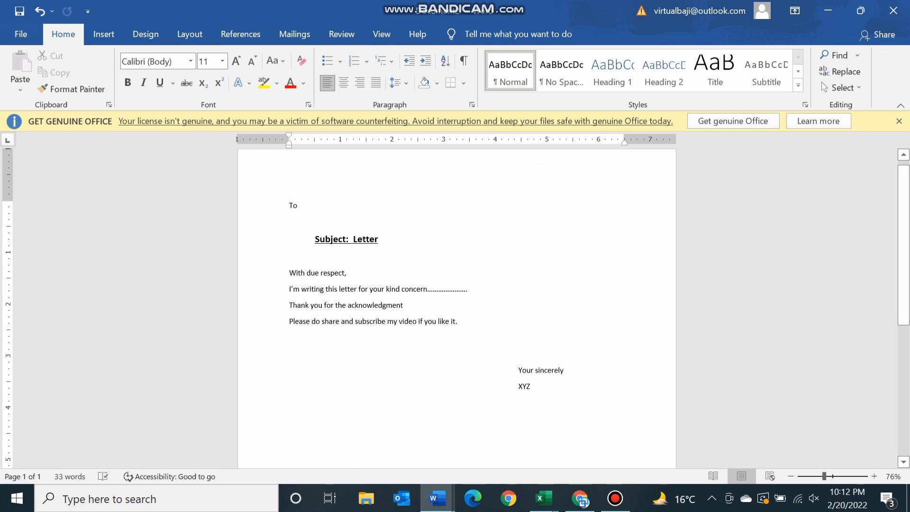
key("Return")
key("Return")
key("Return")
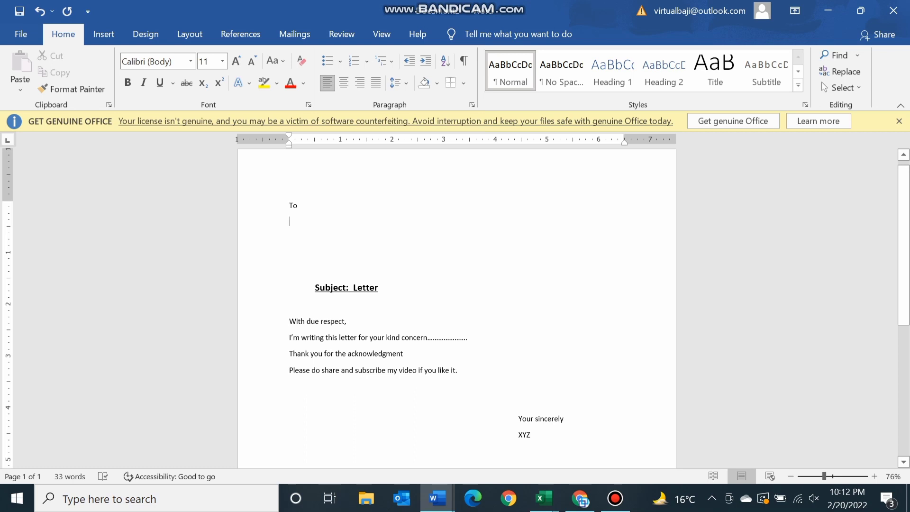
left_click(294, 34)
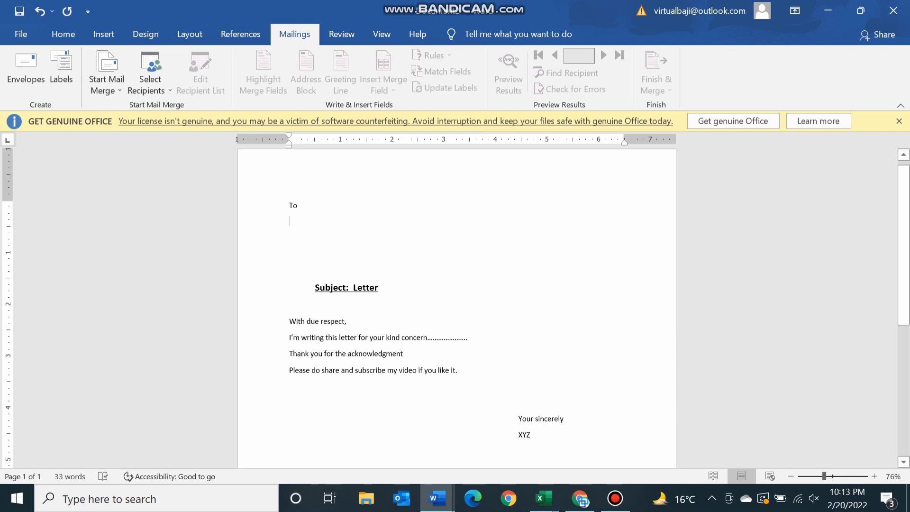
- Choose Select Recipients > Type a New List to open the New Address List
left_click(150, 75)
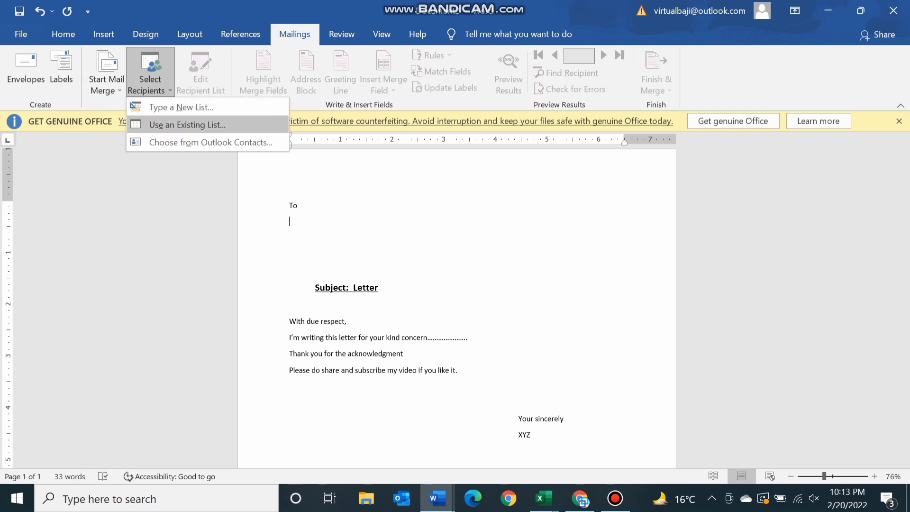
left_click(180, 108)
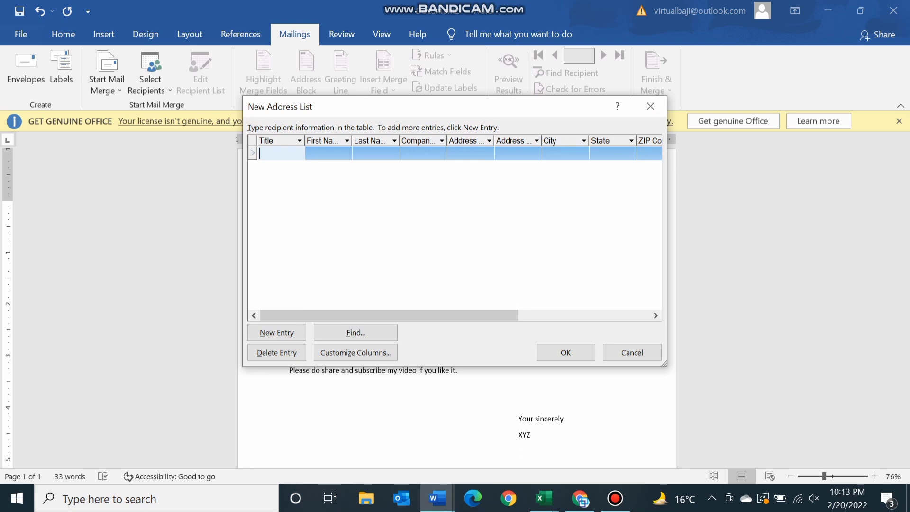
- In Customize Columns, delete the Title field and rename First Name to 'Full Name'
left_click(356, 352)
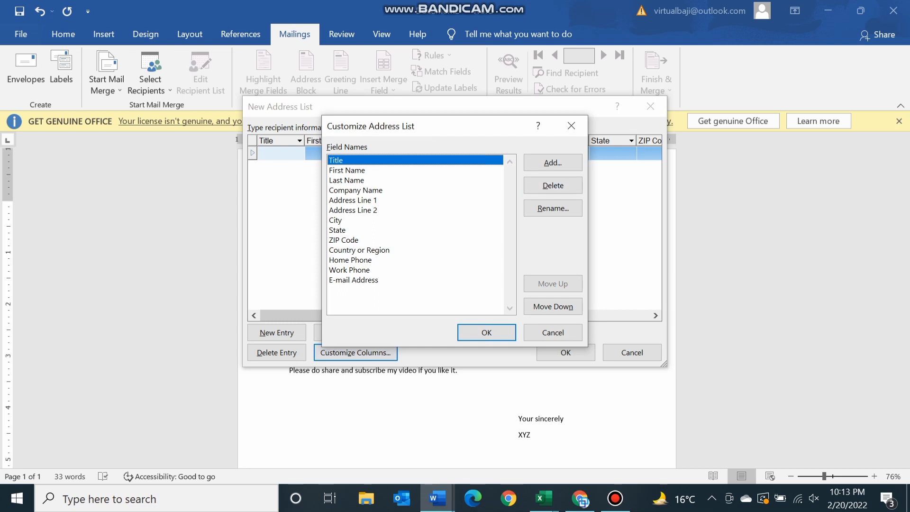
left_click(552, 185)
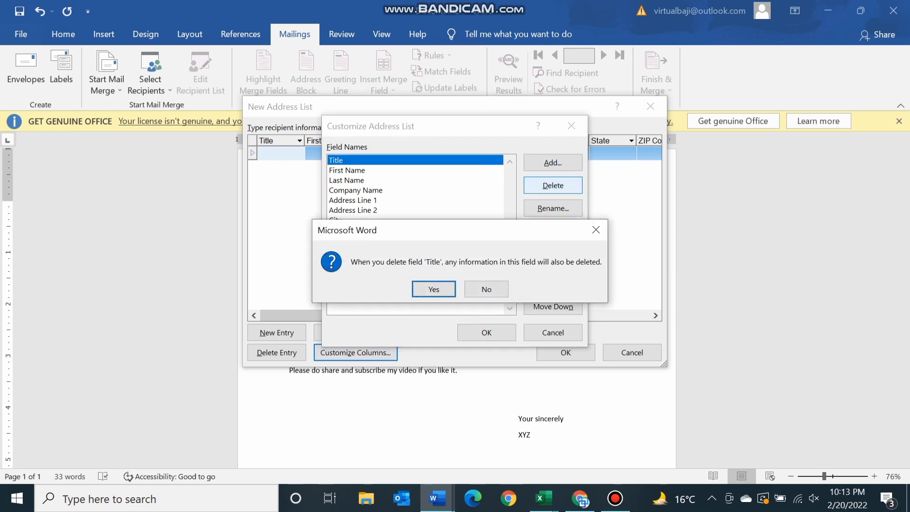
left_click(434, 288)
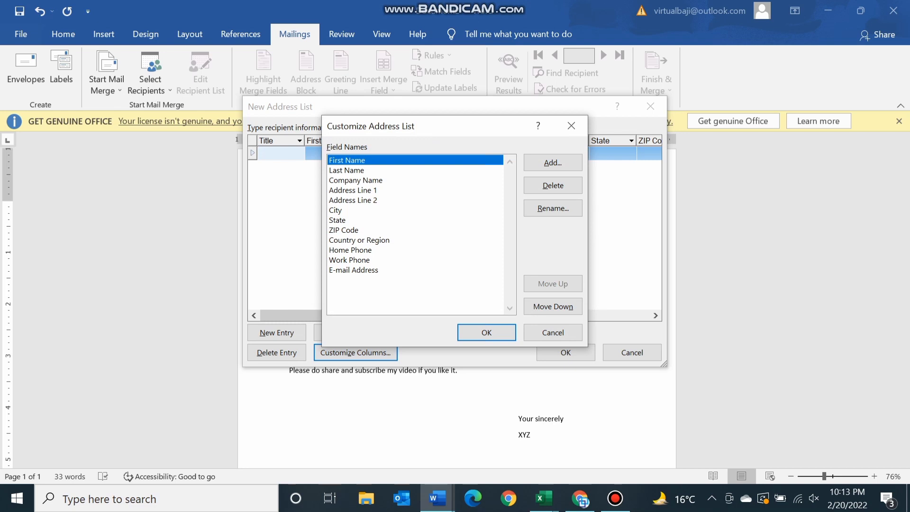
left_click(552, 208)
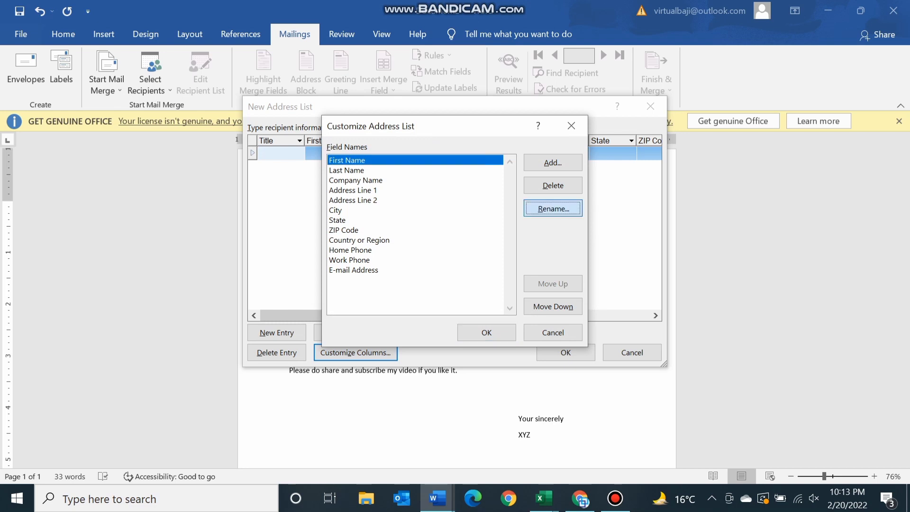
type("Fu")
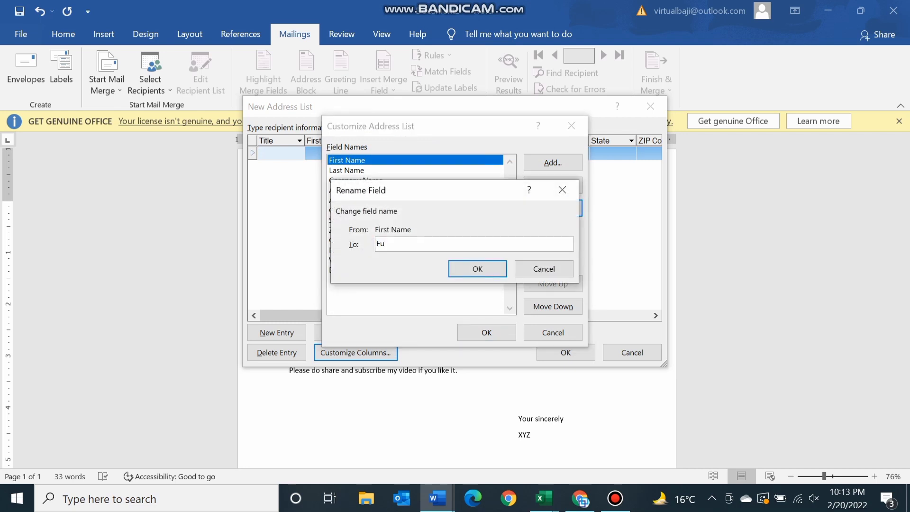
type("ll Namew")
key("Return")
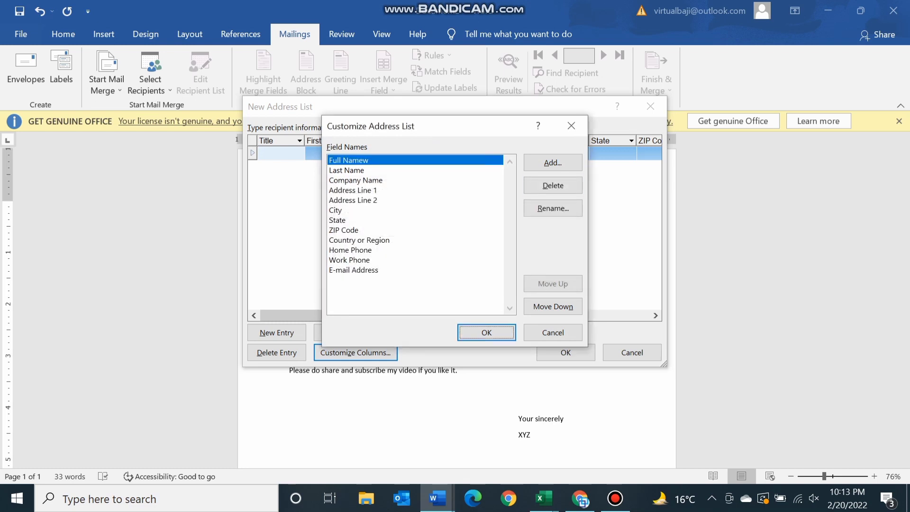
left_click(553, 208)
key("End")
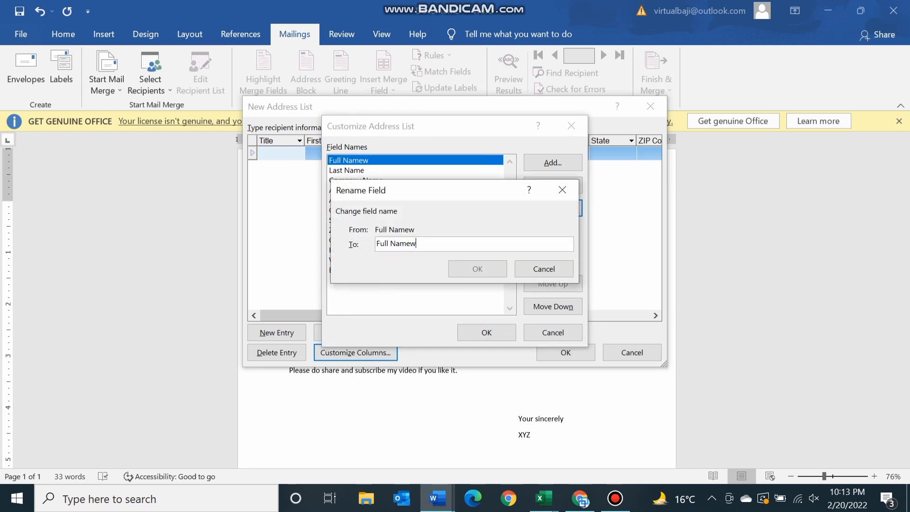
key("BackSpace")
key("Return")
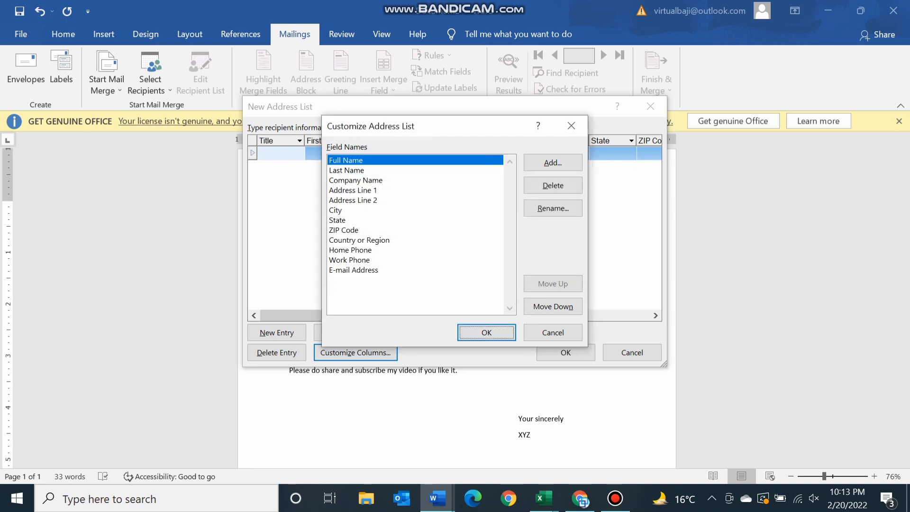
- Delete the Last Name field and rename Address Line 1 to 'Address'
left_click(346, 170)
left_click(552, 185)
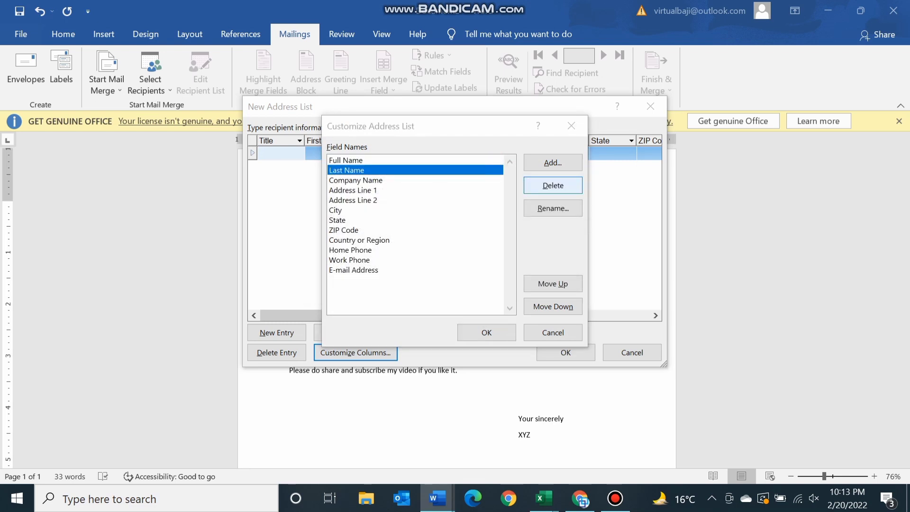
key("Return")
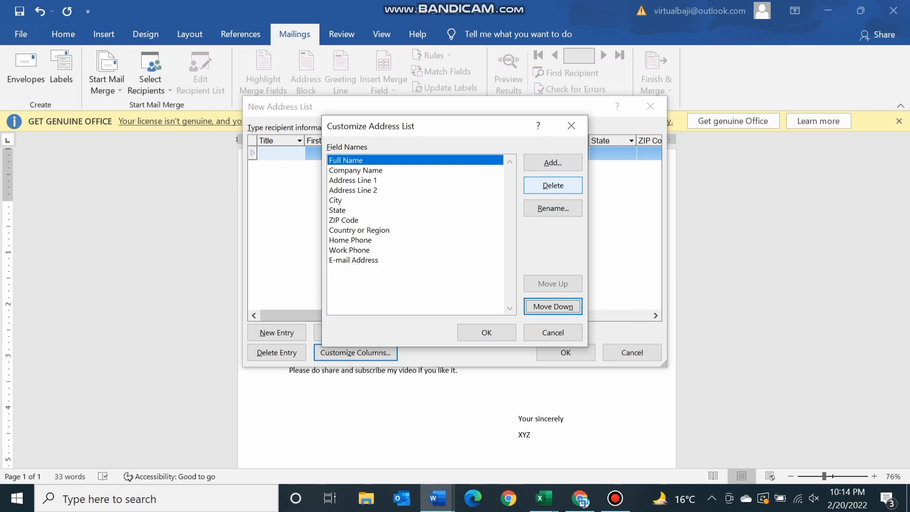
left_click(356, 170)
left_click(353, 180)
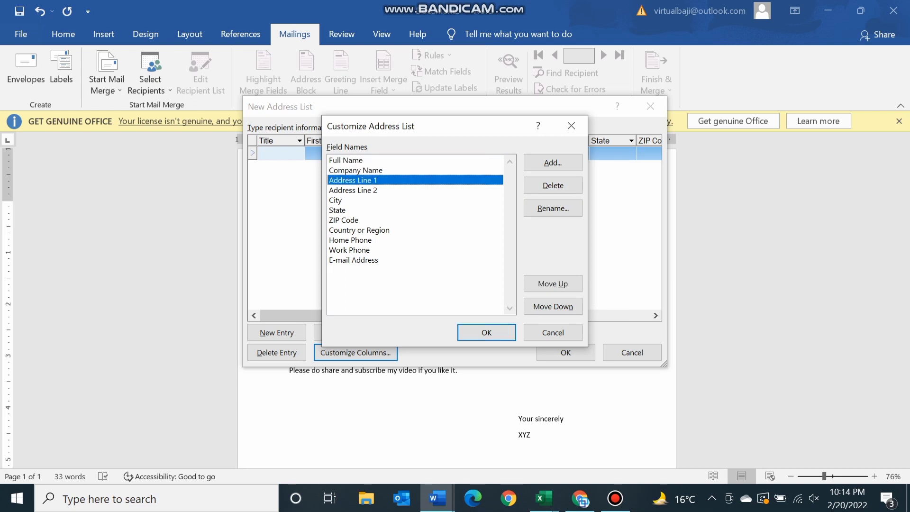
left_click(552, 208)
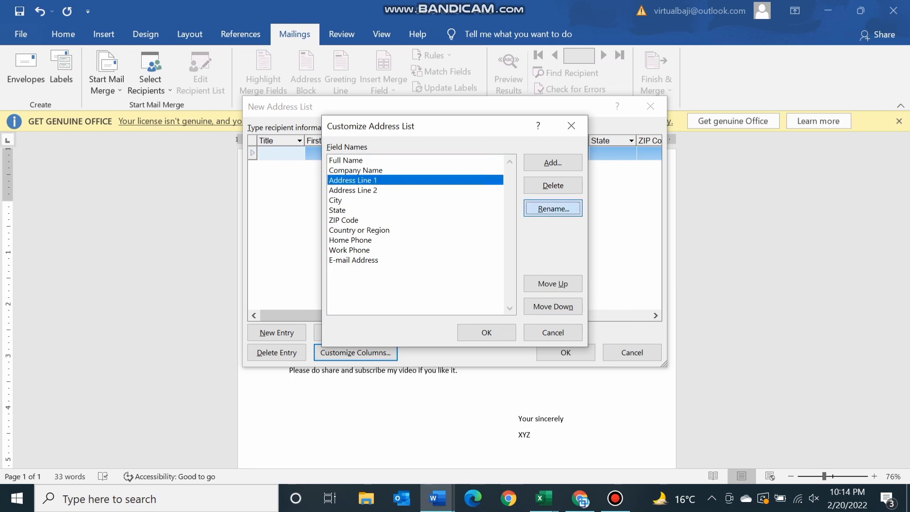
type("Addr")
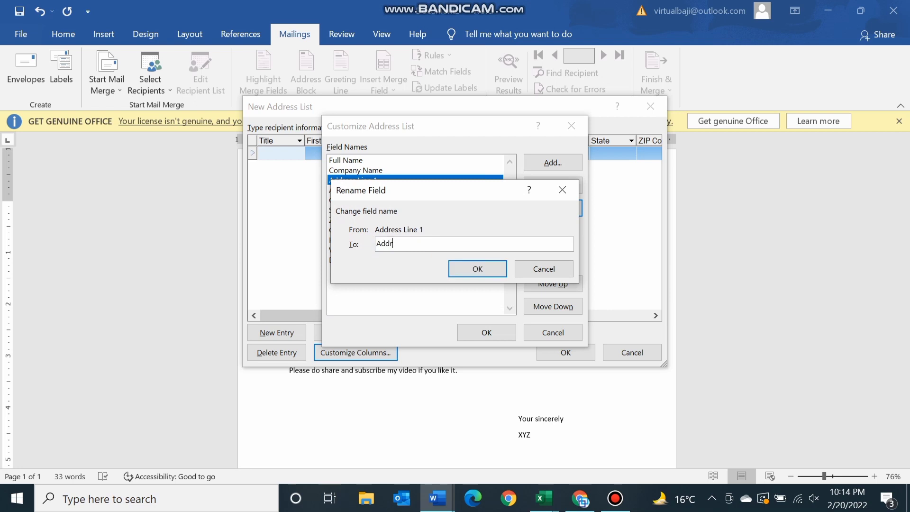
type("ess")
key("Return")
key("Down")
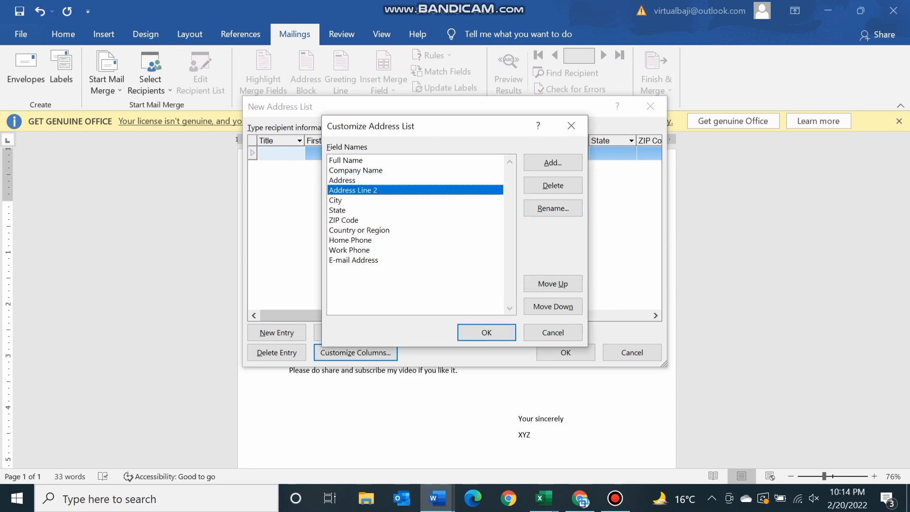
- Delete the Address Line 2, State and Home Phone fields
left_click(552, 185)
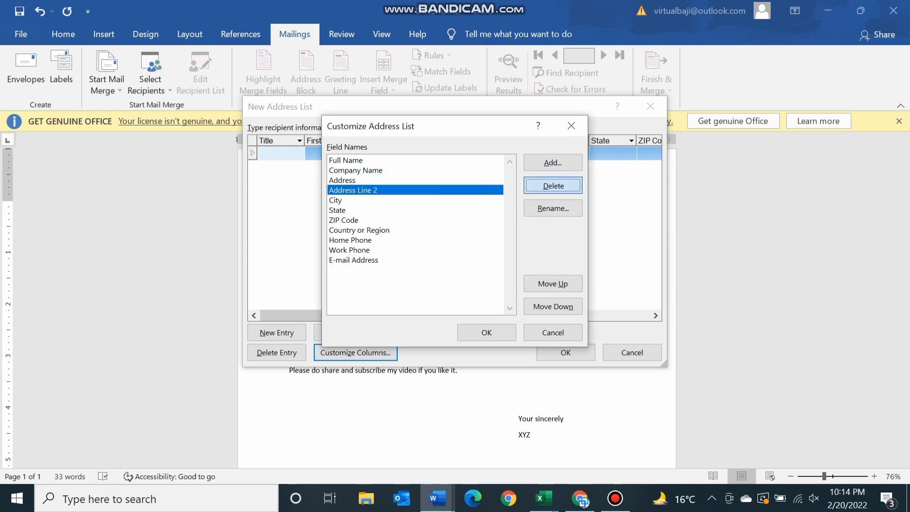
left_click(431, 287)
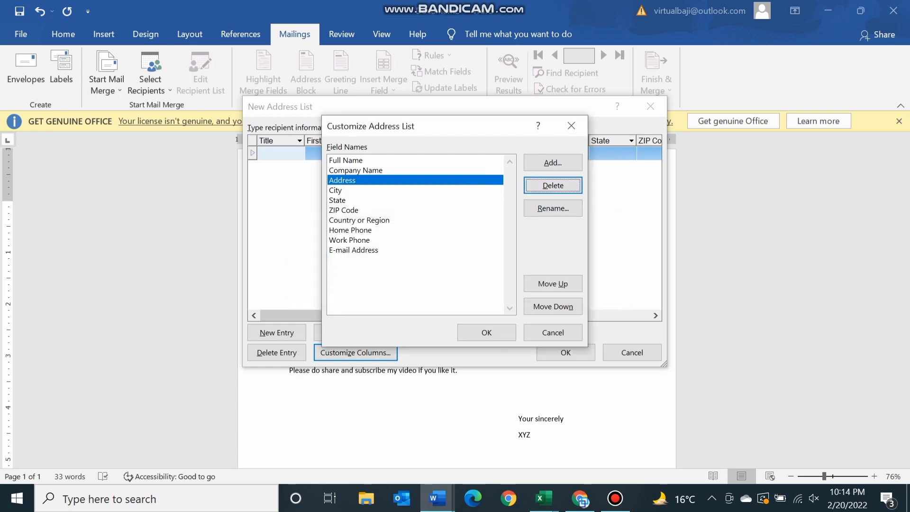
left_click(360, 200)
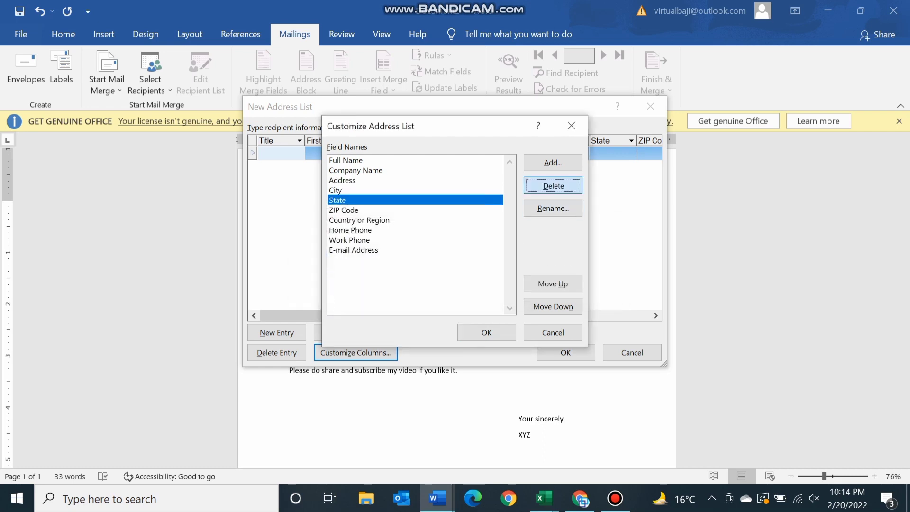
left_click(553, 185)
left_click(431, 287)
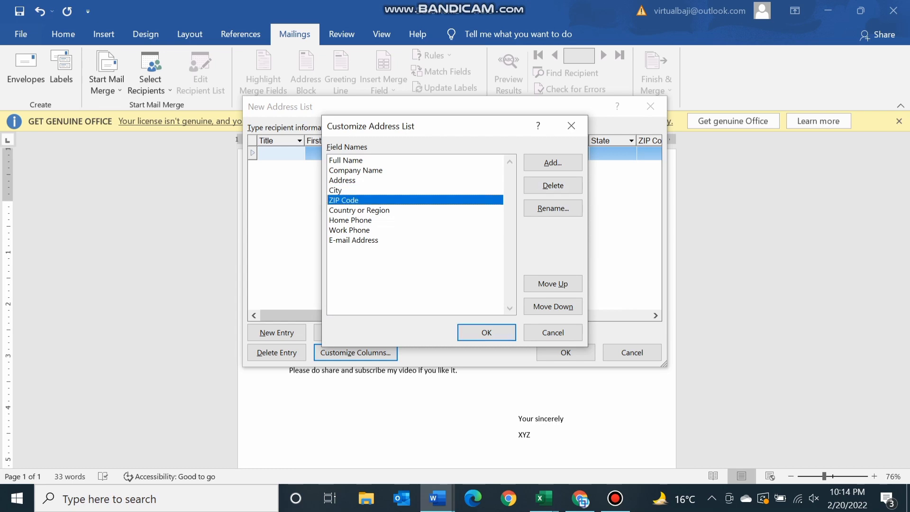
left_click(358, 210)
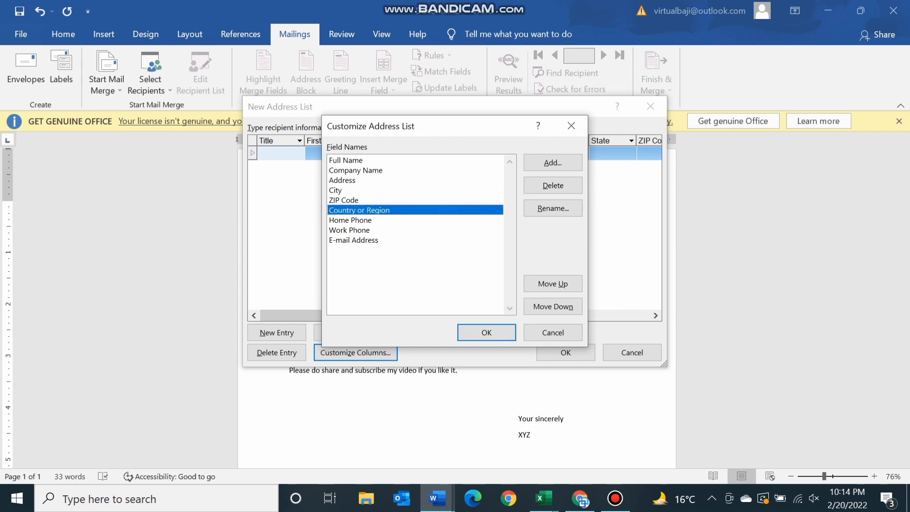
left_click(350, 220)
left_click(552, 185)
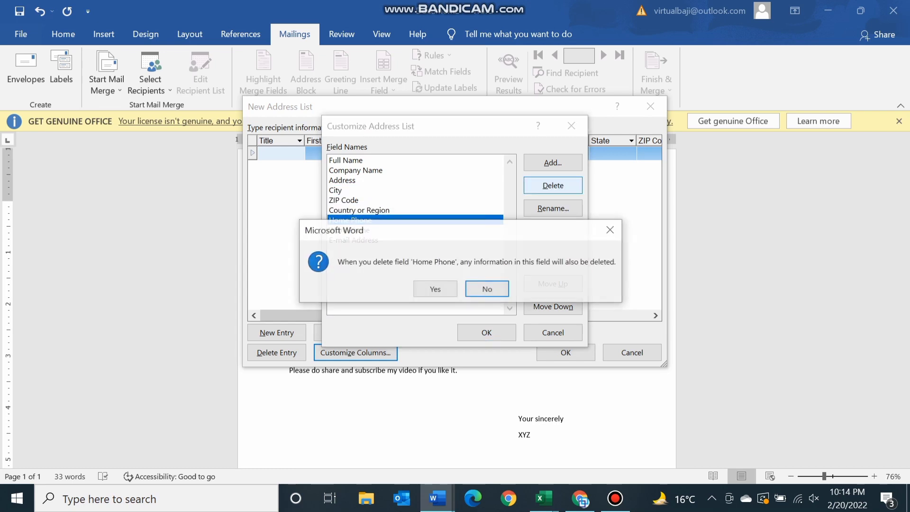
key("Return")
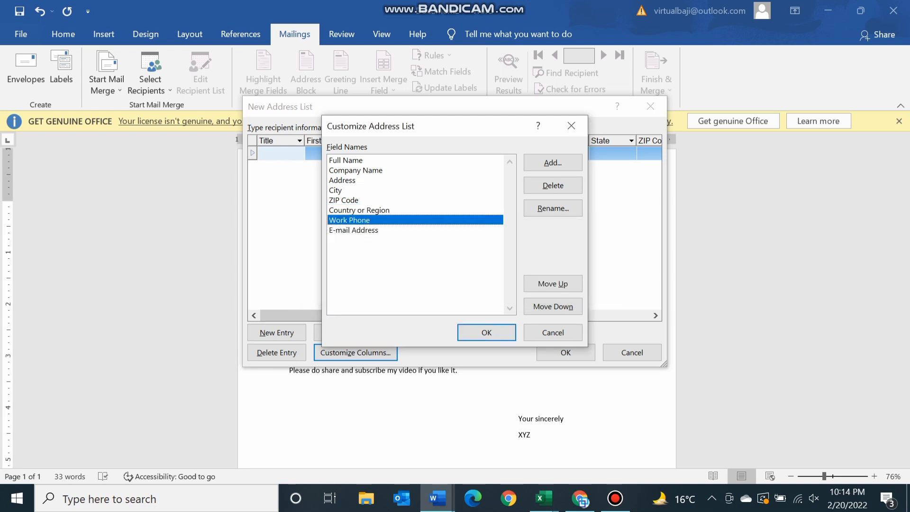
- Delete Work Phone, E-mail Address and Country or Region, then apply the column list
left_click(553, 185)
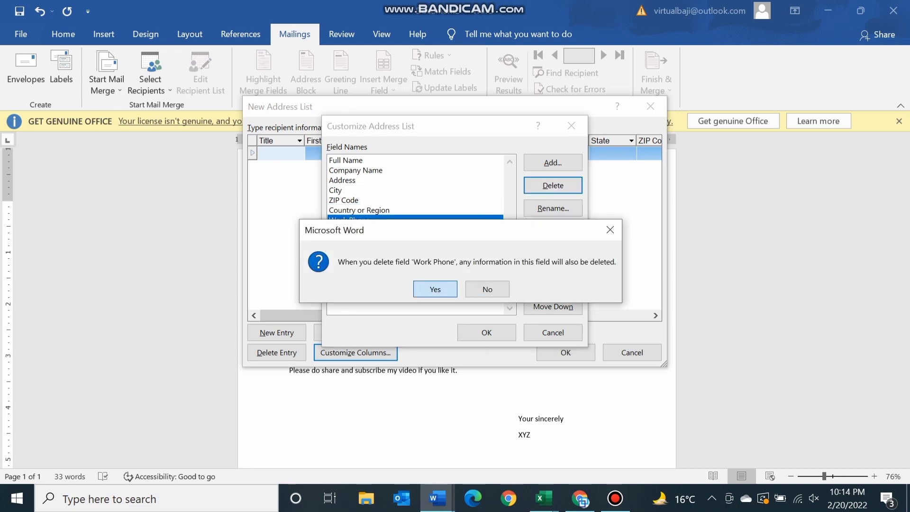
key("Return")
left_click(552, 185)
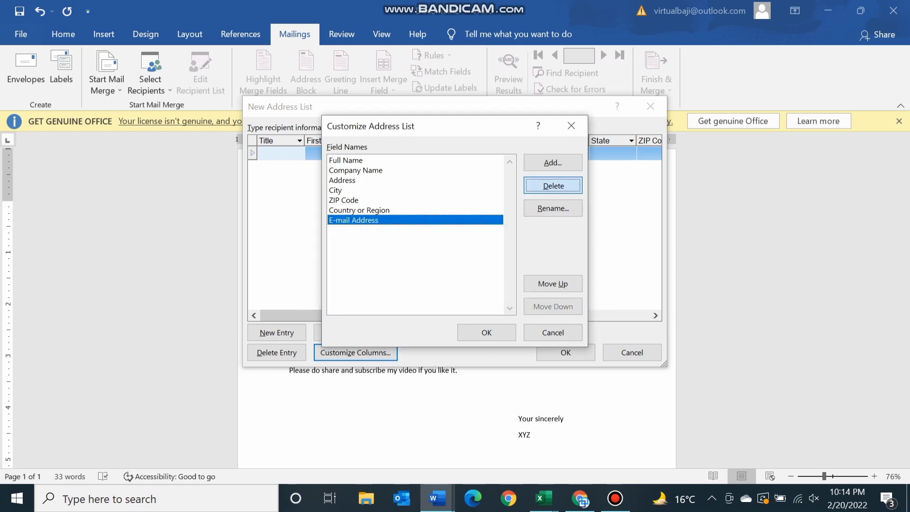
left_click(435, 289)
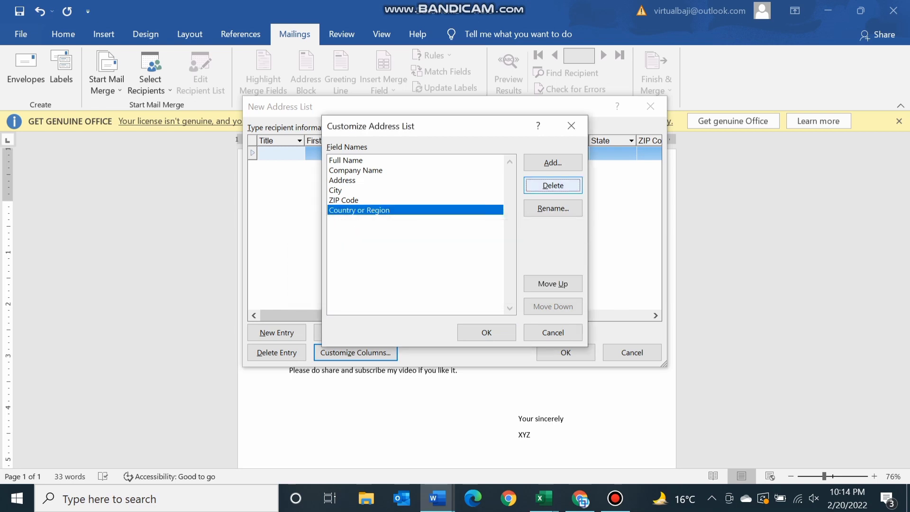
left_click(552, 185)
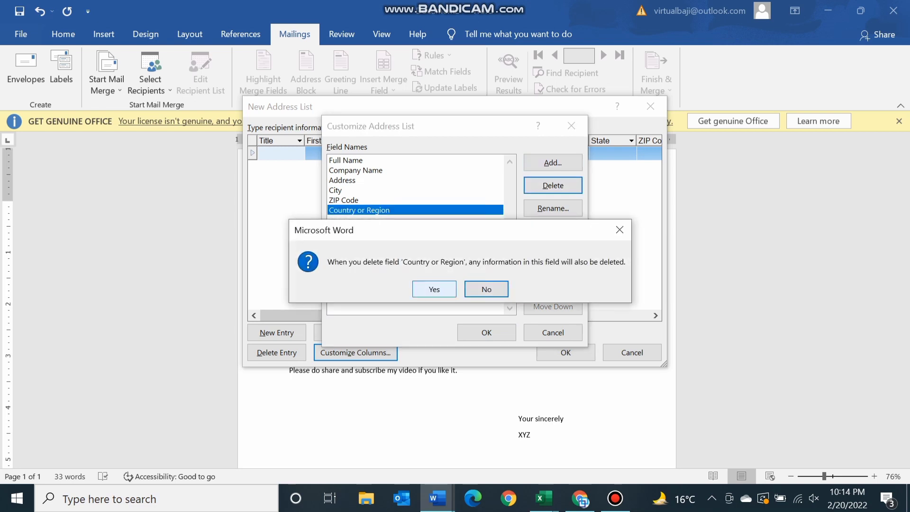
left_click(434, 288)
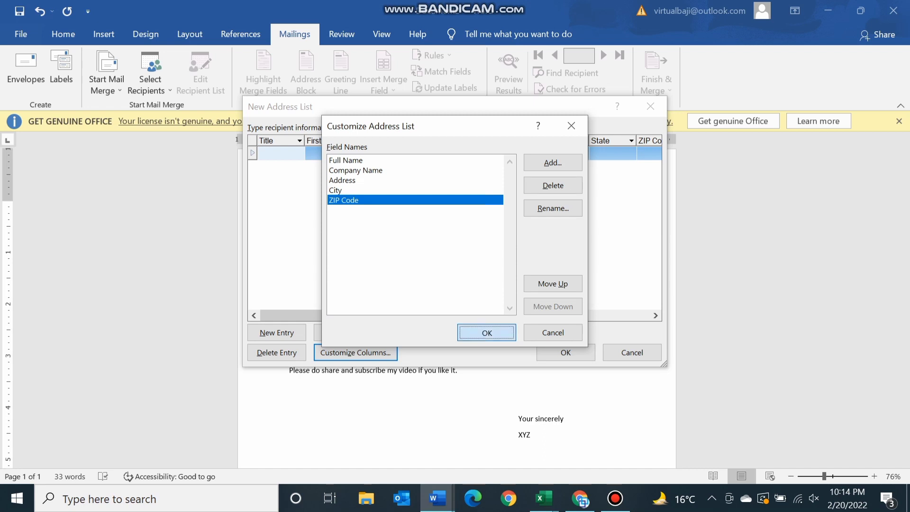
left_click(486, 332)
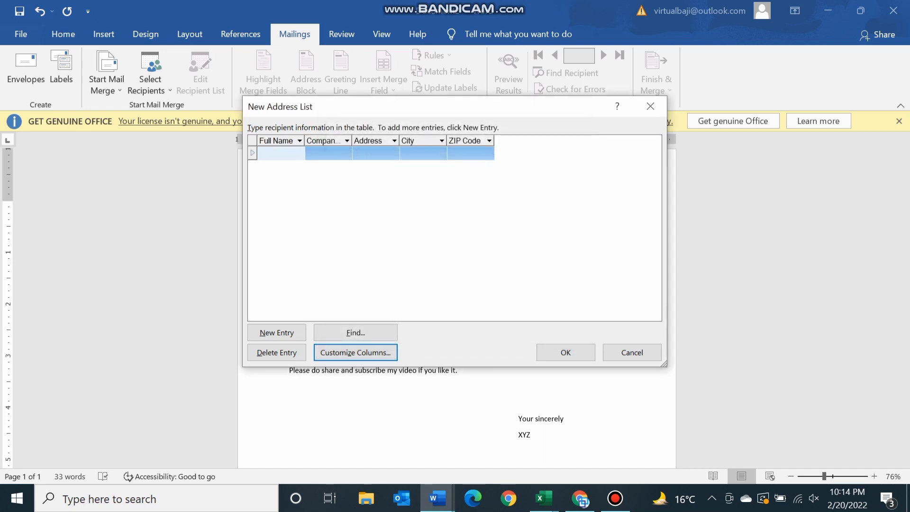
- Enter the recipient's full name, company Youtube, address Pakistan, city Islamabad and ZIP 54000
type("Vi")
type("rtual")
type(" a")
type("baji")
key("Tab")
type("You")
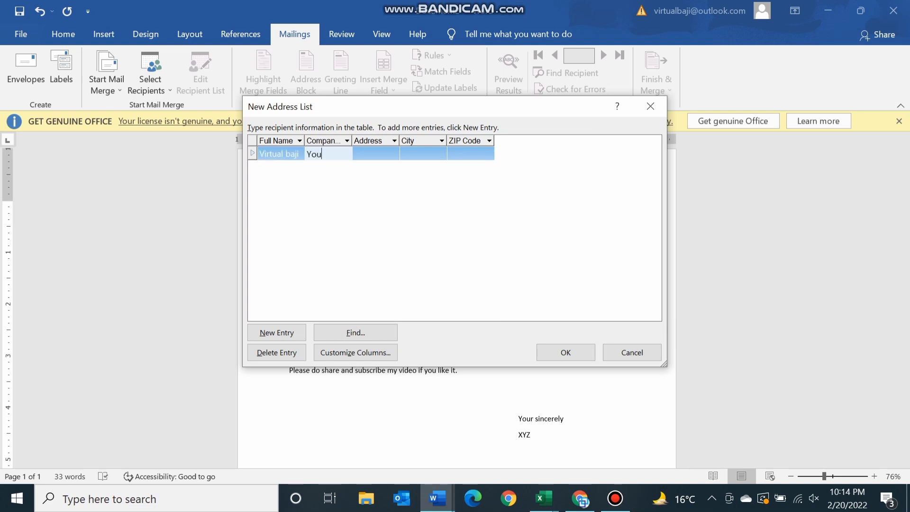
type("tube")
key("Tab")
type("Pakistan")
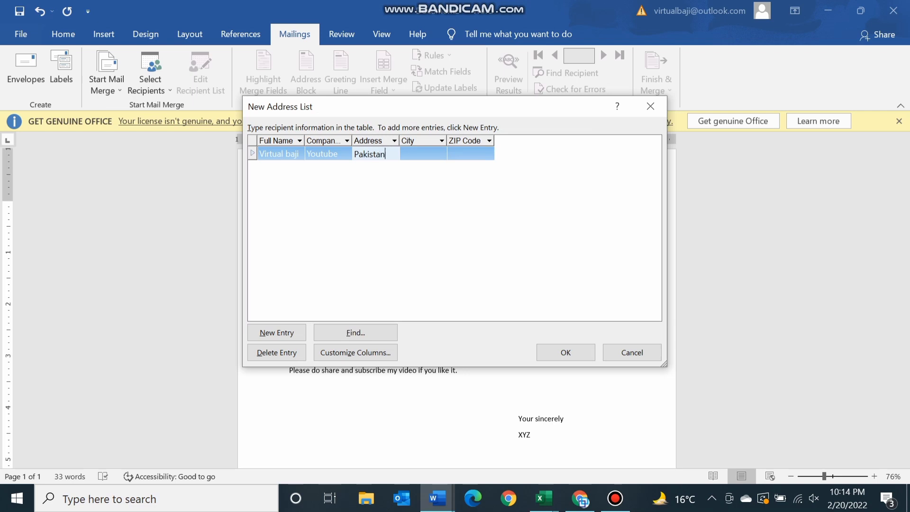
key("Tab")
type("Is")
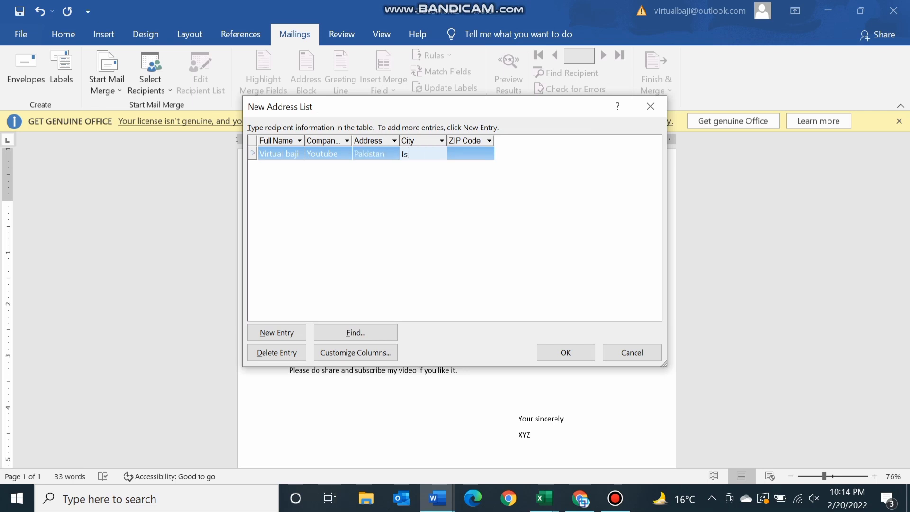
type("lamana")
key("BackSpace")
type("bad")
key("Tab")
type("540")
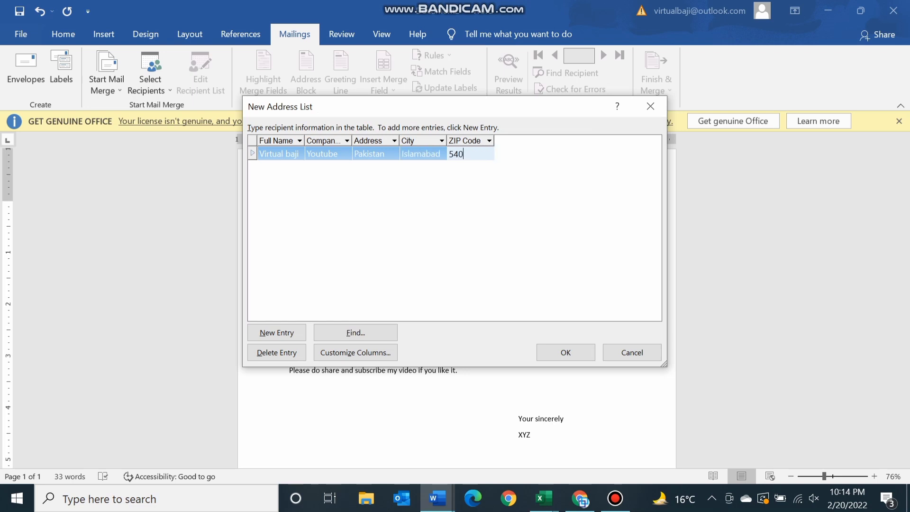
type("000")
key("BackSpace")
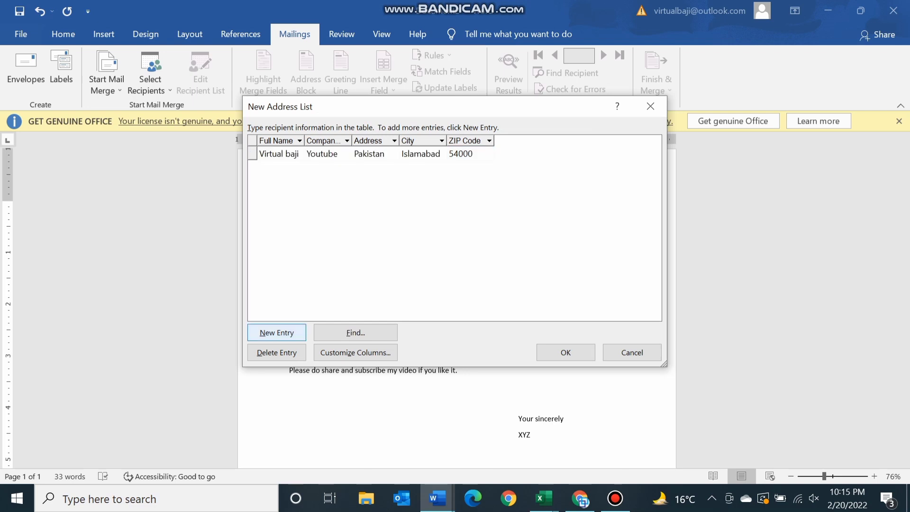
- Add a second recipient with the person's full name, company Youtube and address India
left_click(277, 333)
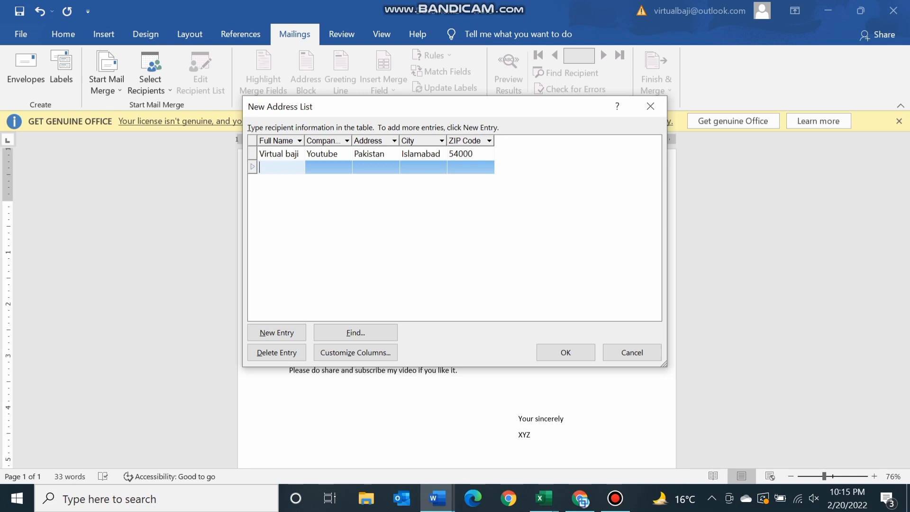
key("Tab")
type("Yo")
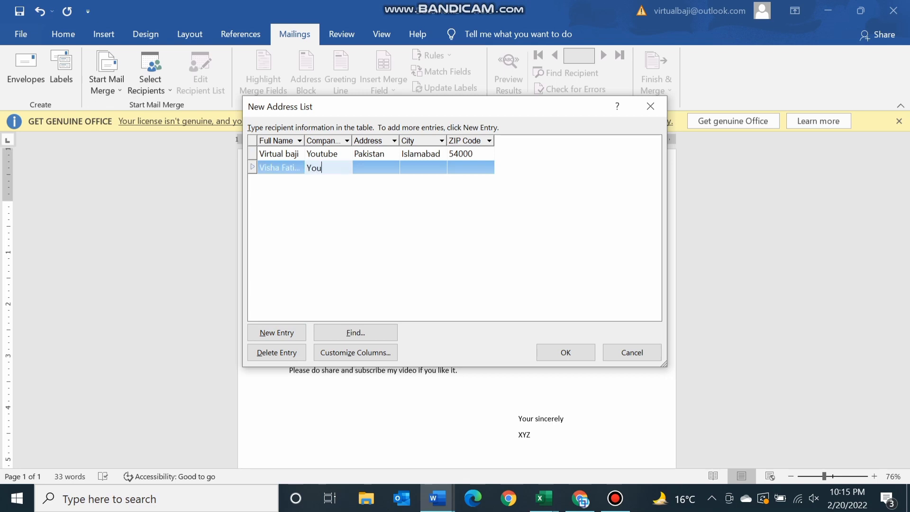
type("utube")
key("Tab")
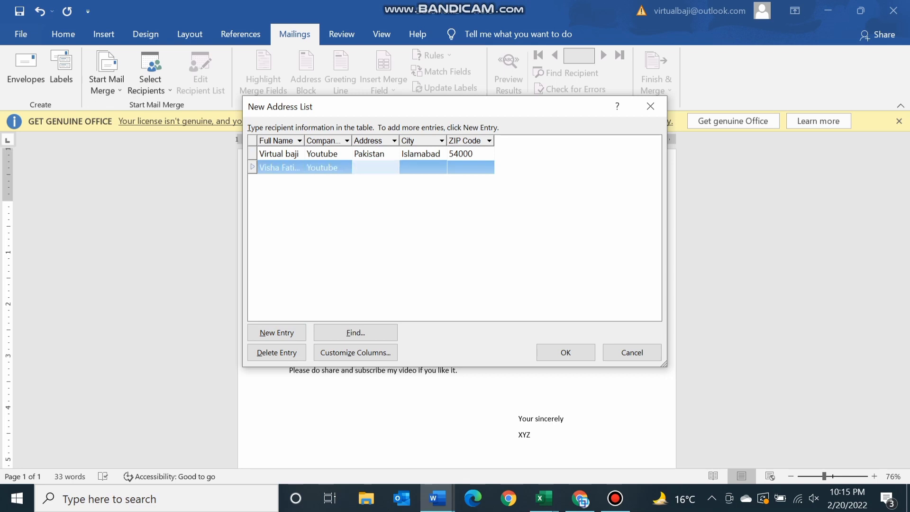
type("India")
- Give that recipient city Punjab and ZIP code 540000, and finish the address list
key("Tab")
type("P")
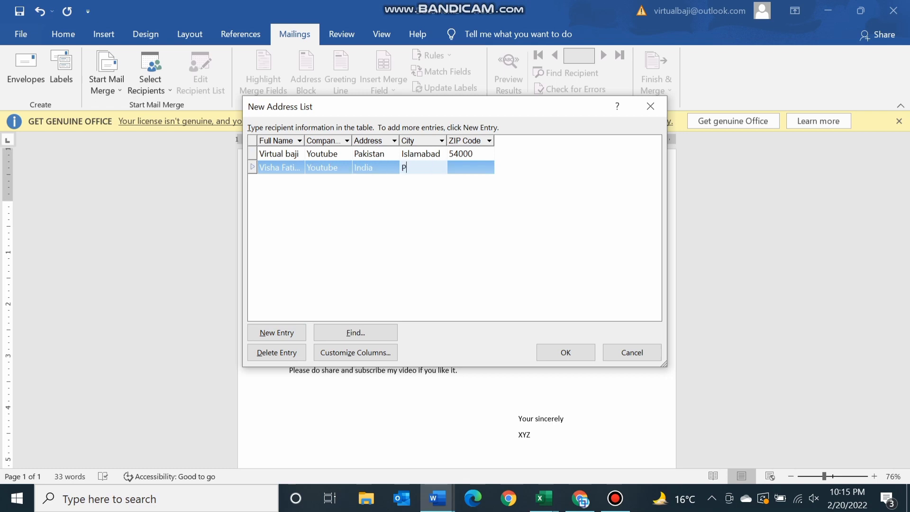
type("unjab")
key("Tab")
type("540000")
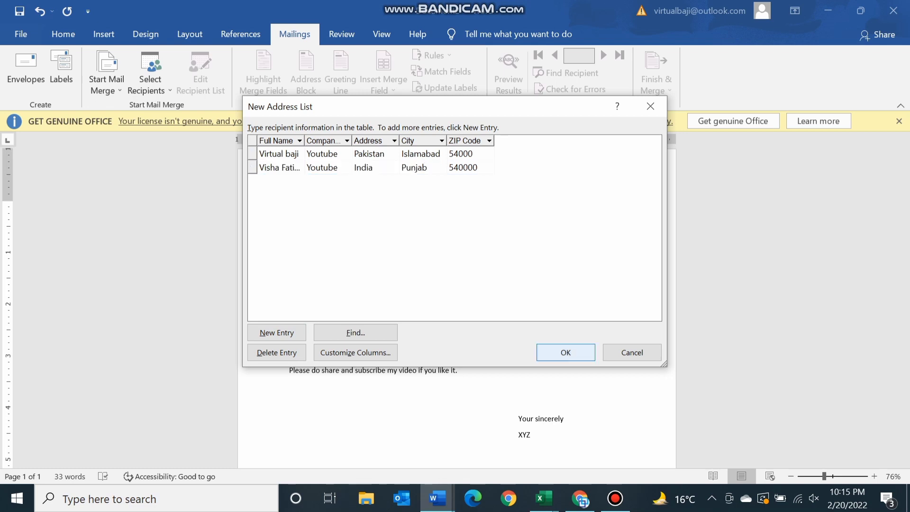
left_click(565, 352)
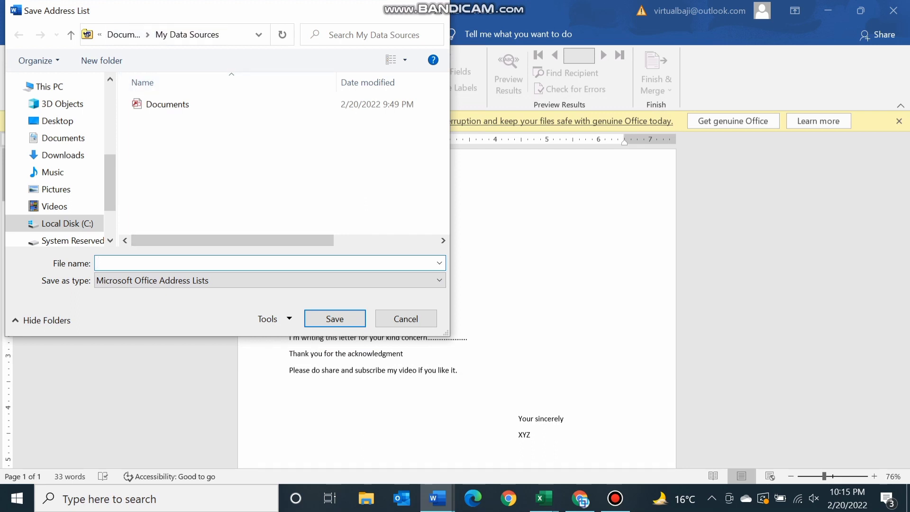
- Save the recipient list under the file name 'word list'
type("reci")
key("BackSpace")
key("BackSpace")
key("BackSpace")
key("BackSpace")
type("w")
type("ord l")
type("ist")
key("Return")
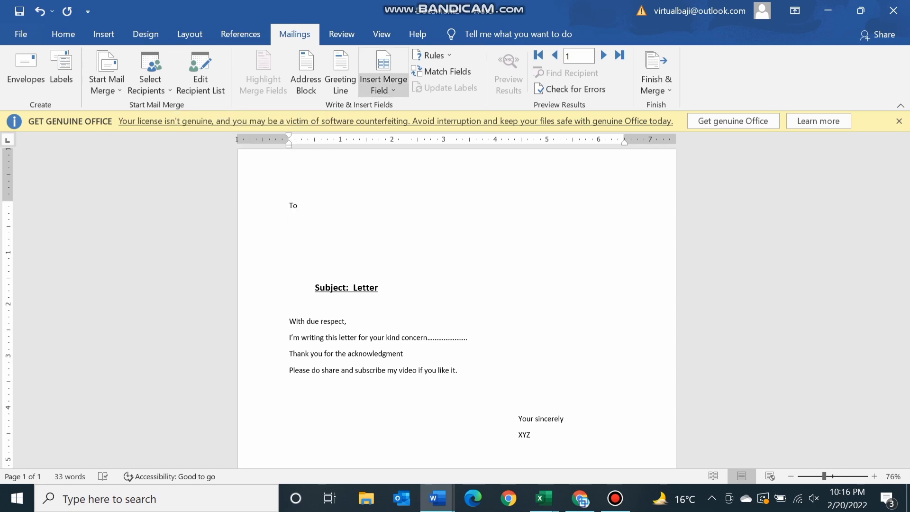
- Insert «Full_Name», «Company_Name» and «City» under To, each comma-ended on its own line
left_click(383, 89)
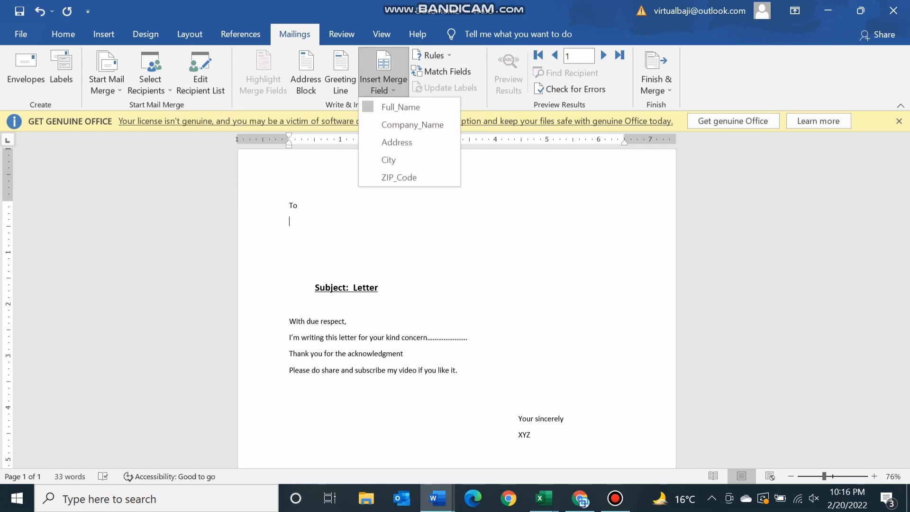
left_click(400, 107)
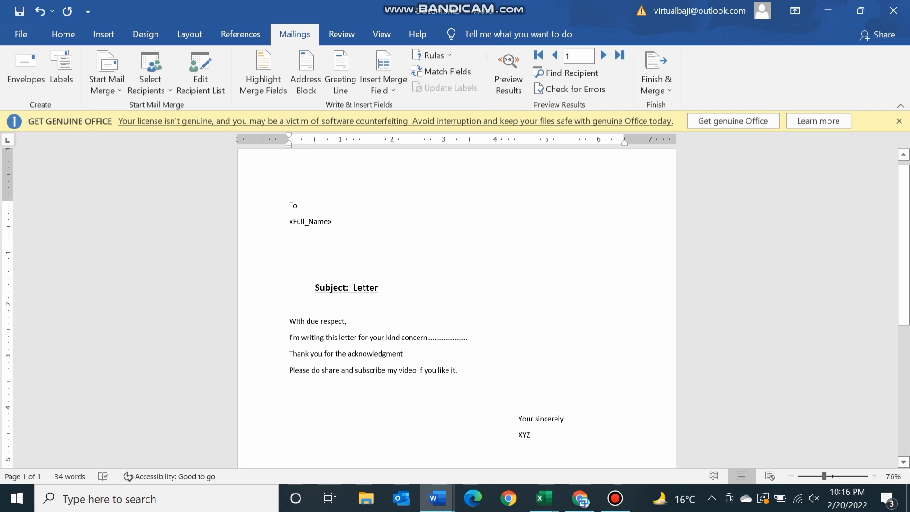
type(",")
key("Return")
left_click(383, 80)
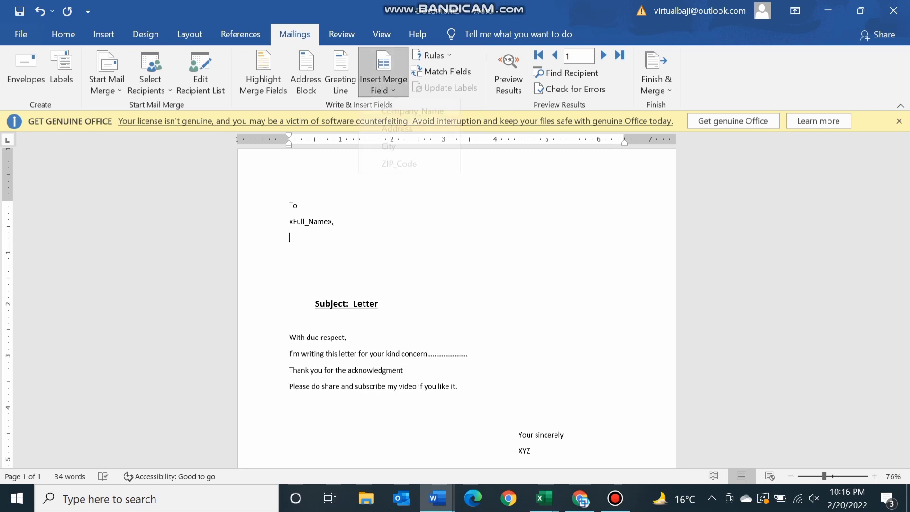
left_click(407, 123)
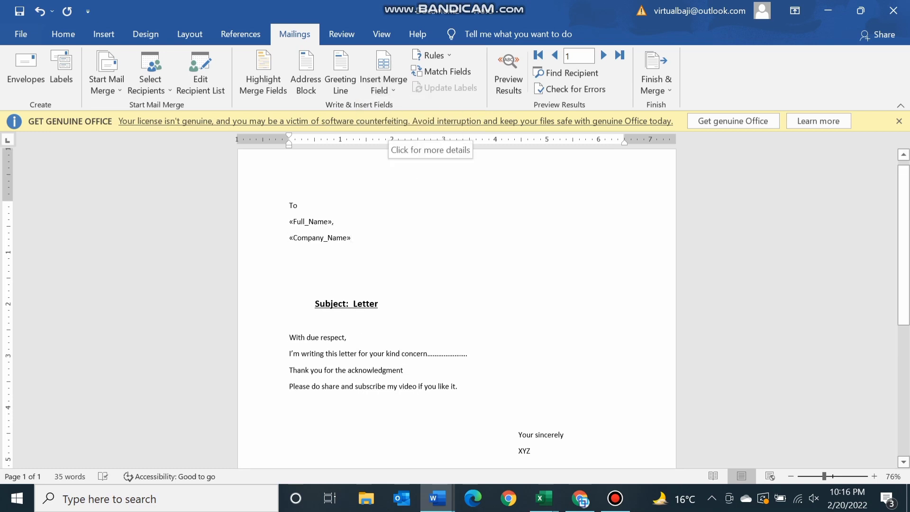
type(",")
key("Return")
left_click(383, 81)
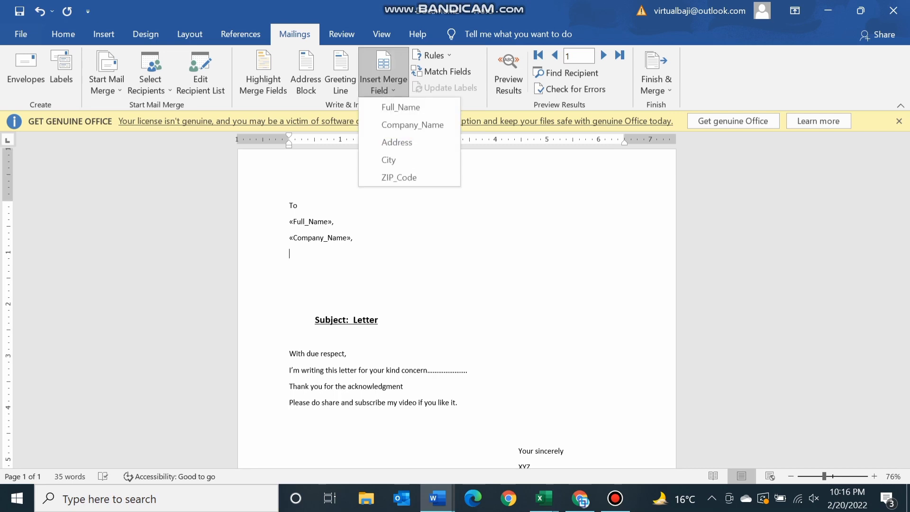
left_click(398, 160)
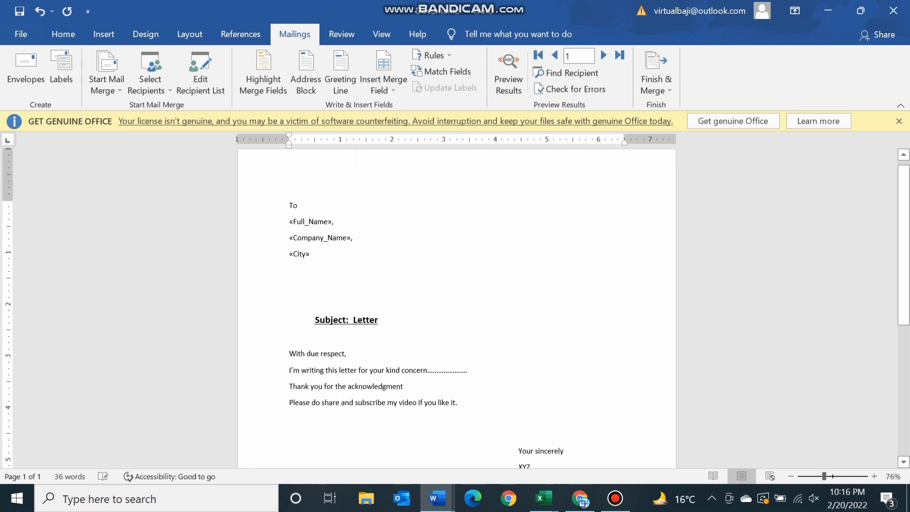
- Add a comma after «City» and insert the Address merge field
type(",")
left_click(383, 61)
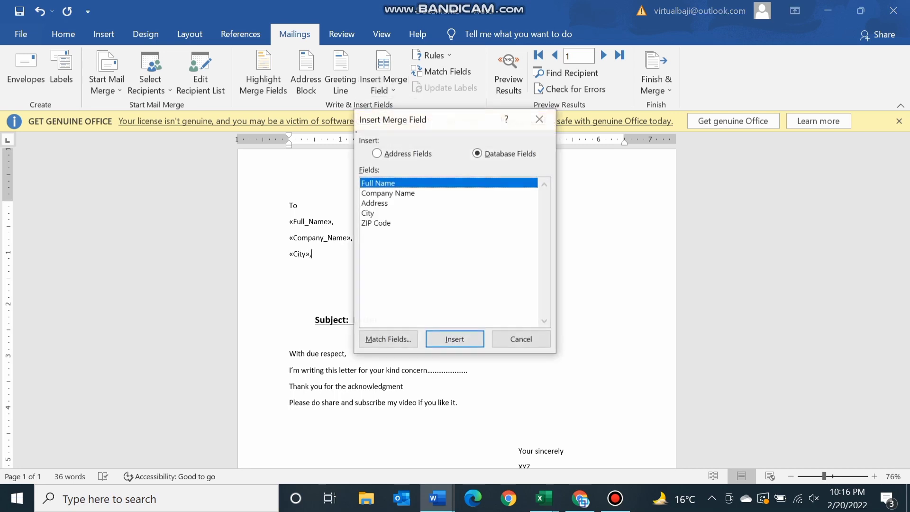
left_click(374, 203)
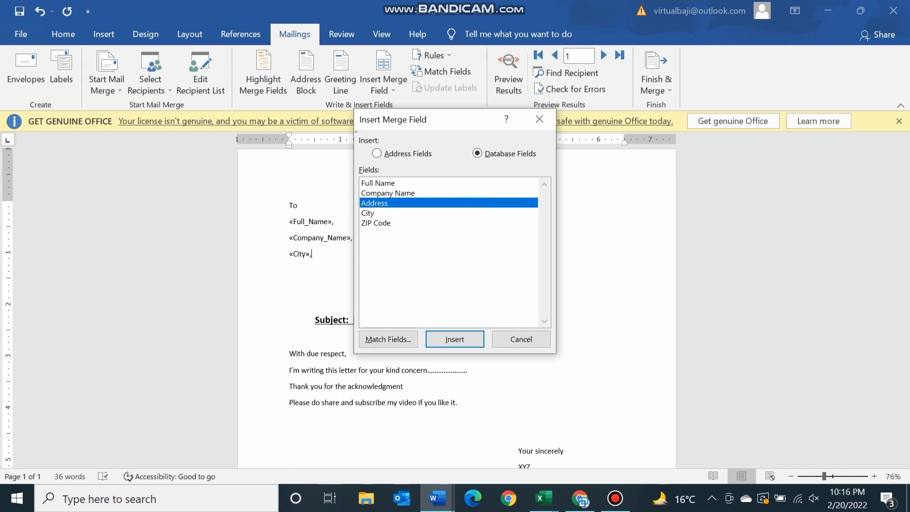
key("Return")
left_click(376, 222)
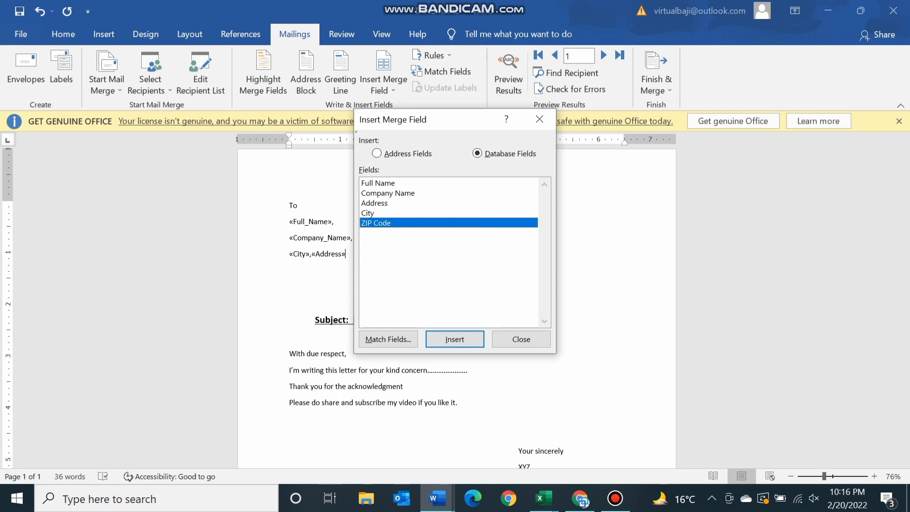
left_click(520, 339)
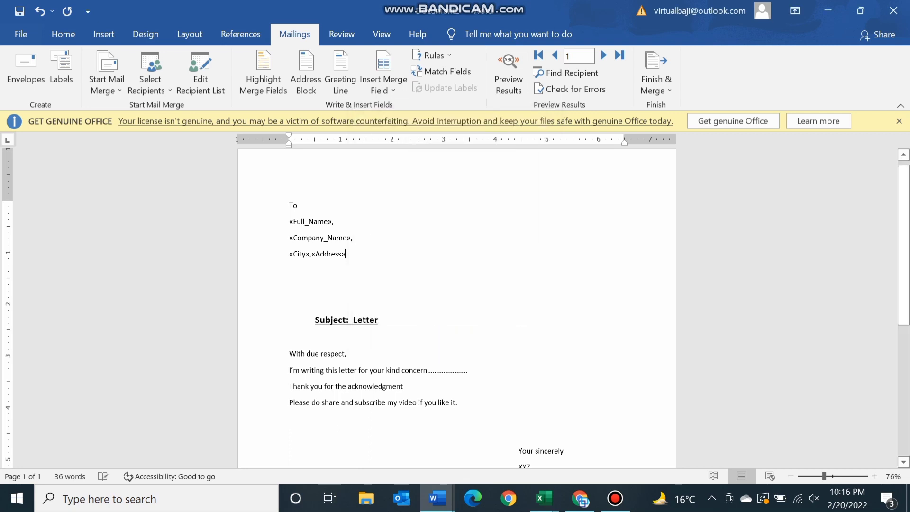
- Append a comma and the ZIP_Code merge field, then delete the blank lines below
type(",")
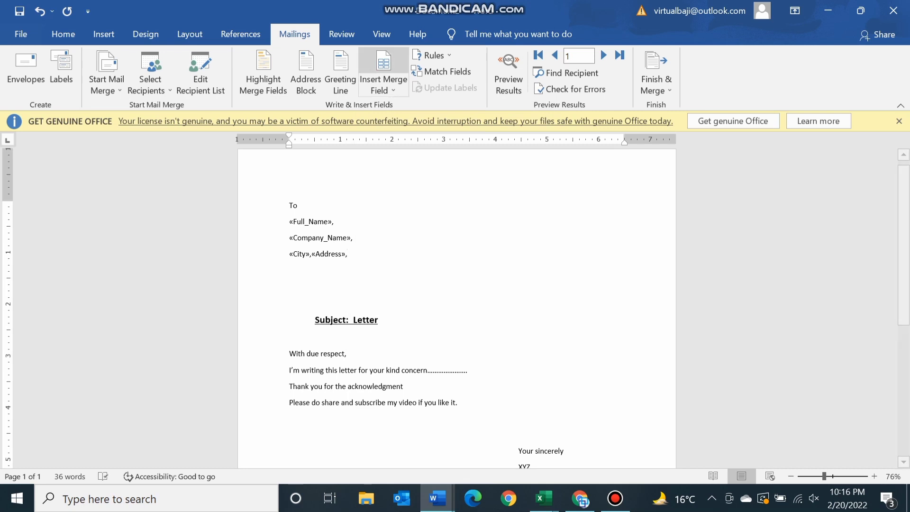
left_click(383, 64)
left_click(448, 223)
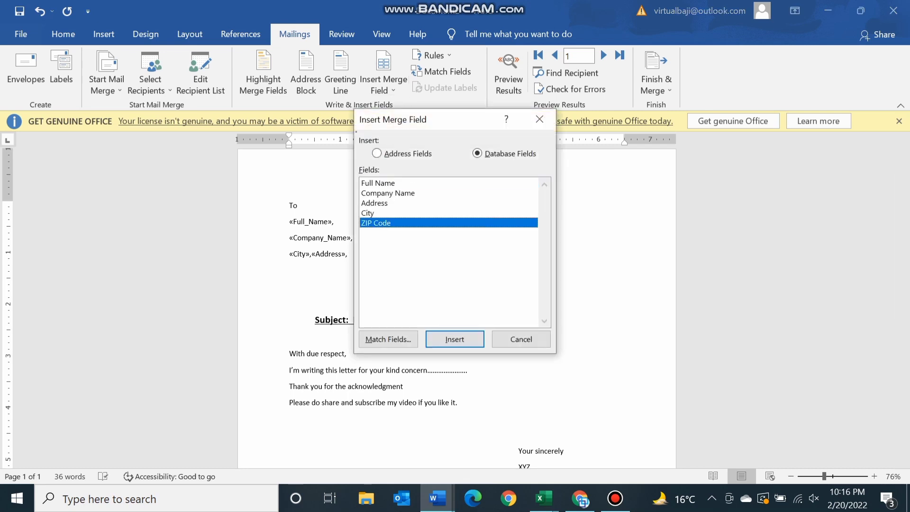
left_click(455, 339)
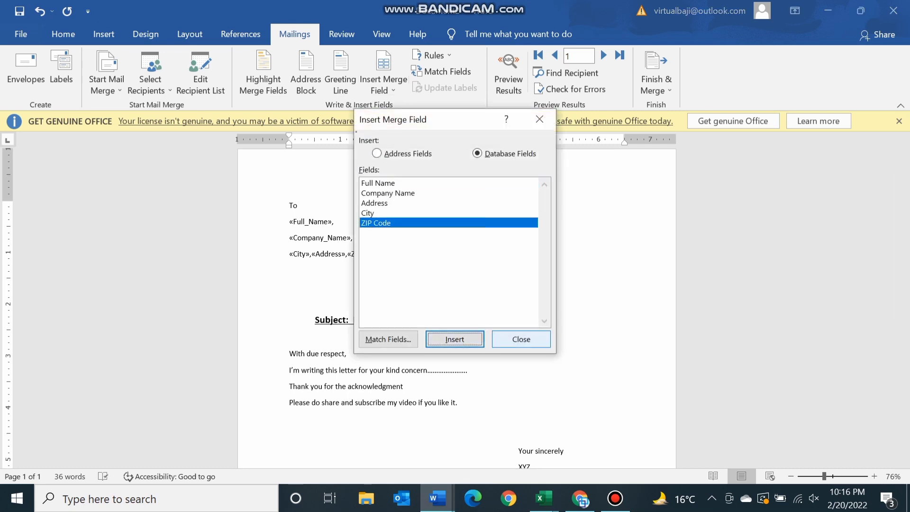
left_click(521, 338)
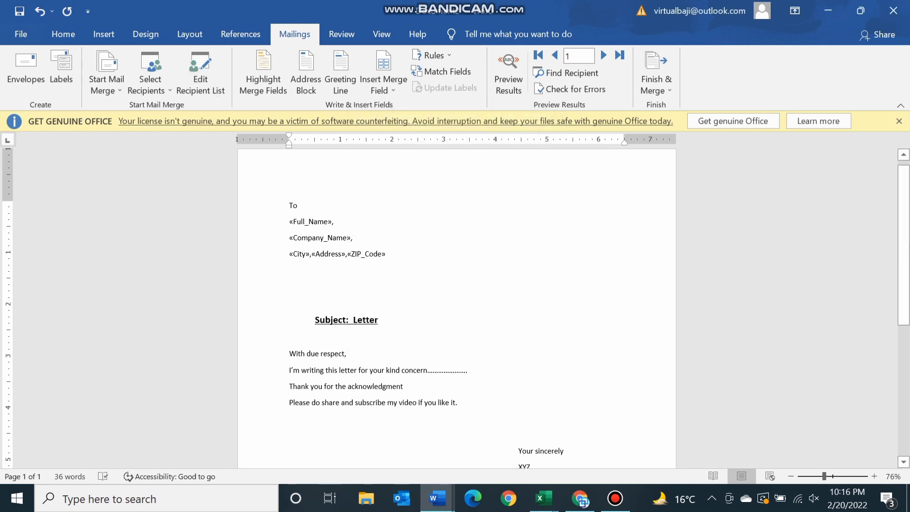
key("BackSpace")
key("BackSpace")
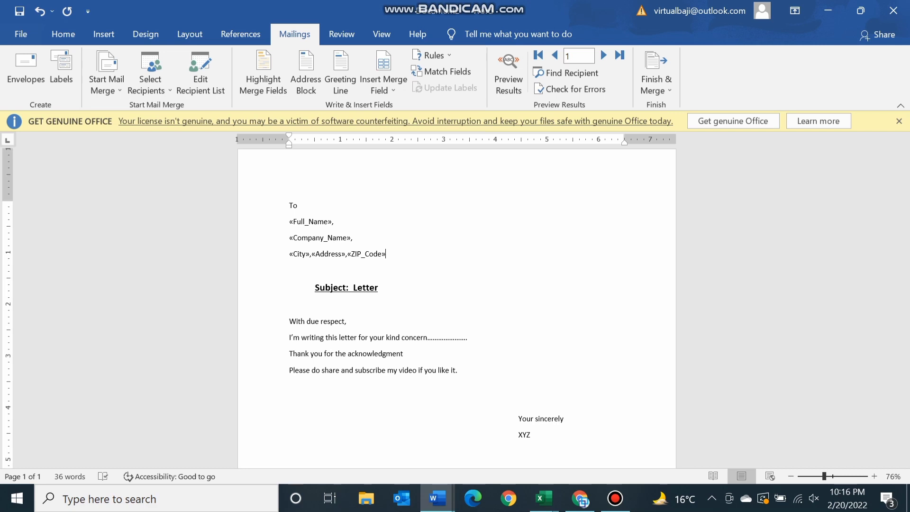
- Zoom in on the letter and check the «City»,«Address»,«ZIP_Code» line
left_click_drag(824, 476, 844, 476)
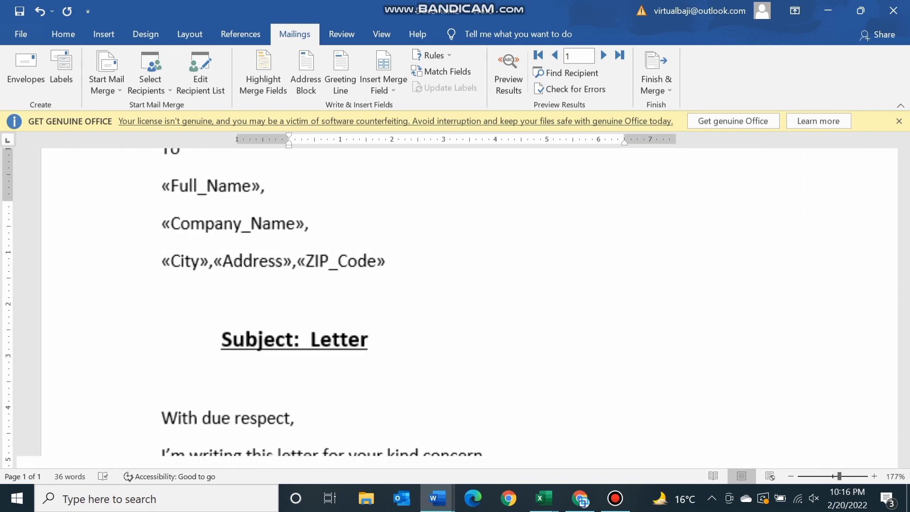
left_click_drag(69, 256, 407, 284)
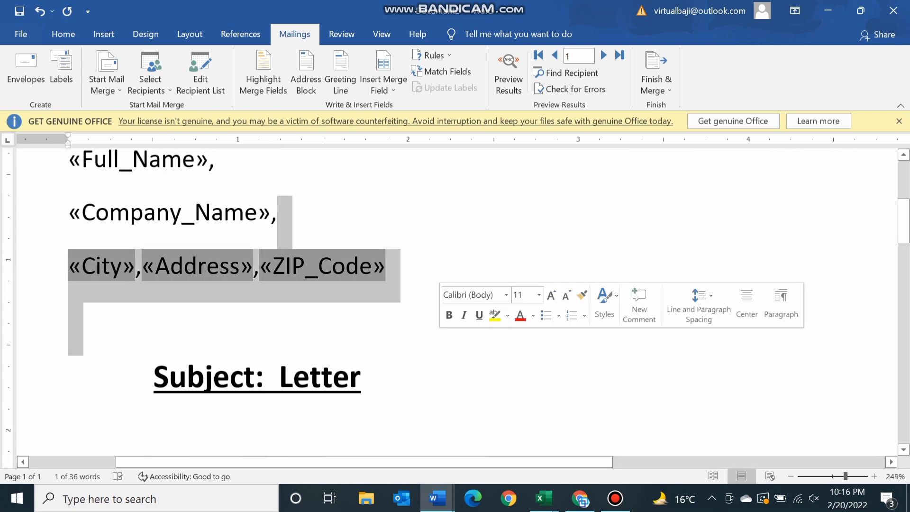
left_click(68, 319)
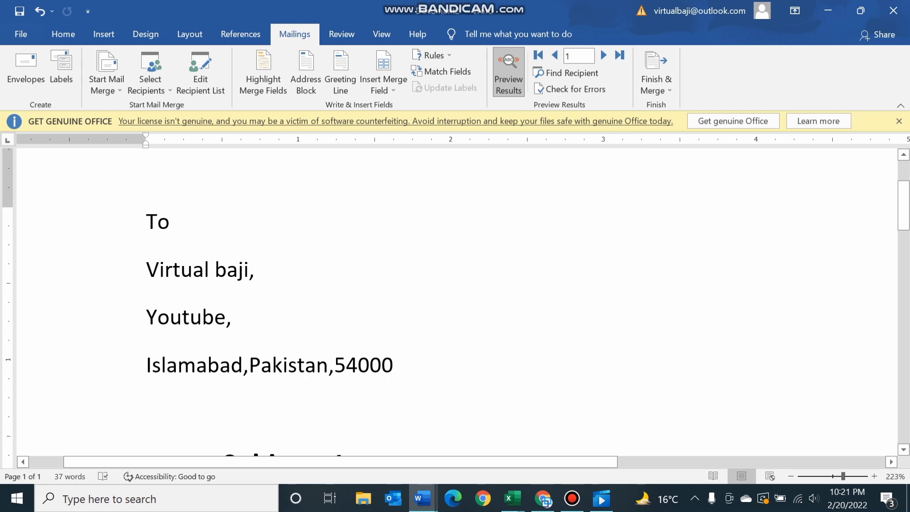
left_click(656, 84)
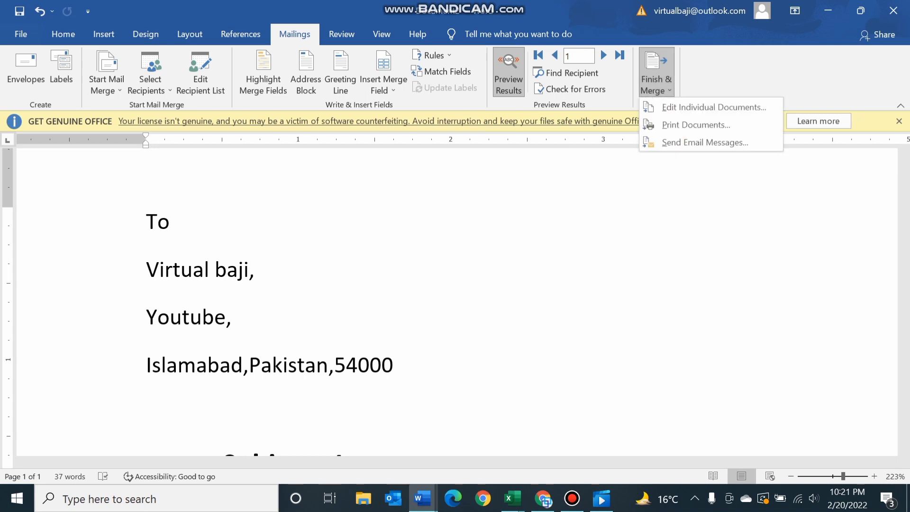
left_click(704, 142)
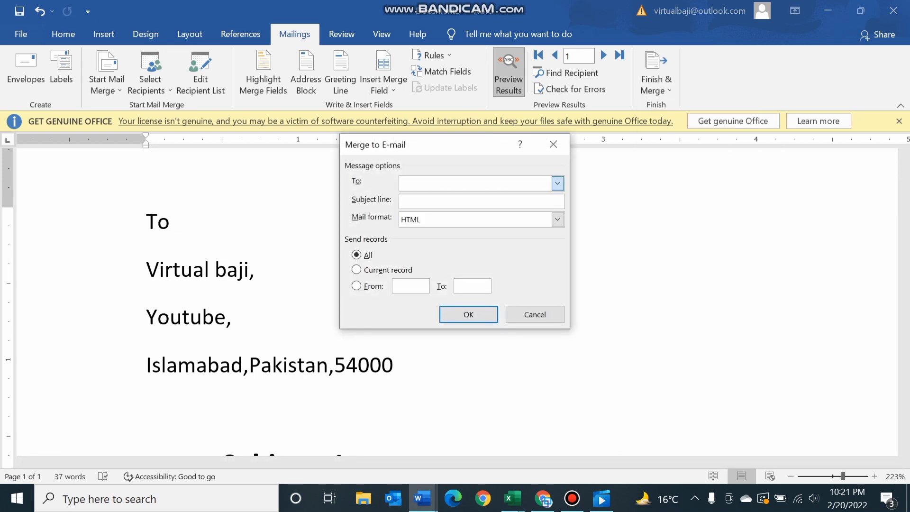
left_click(534, 314)
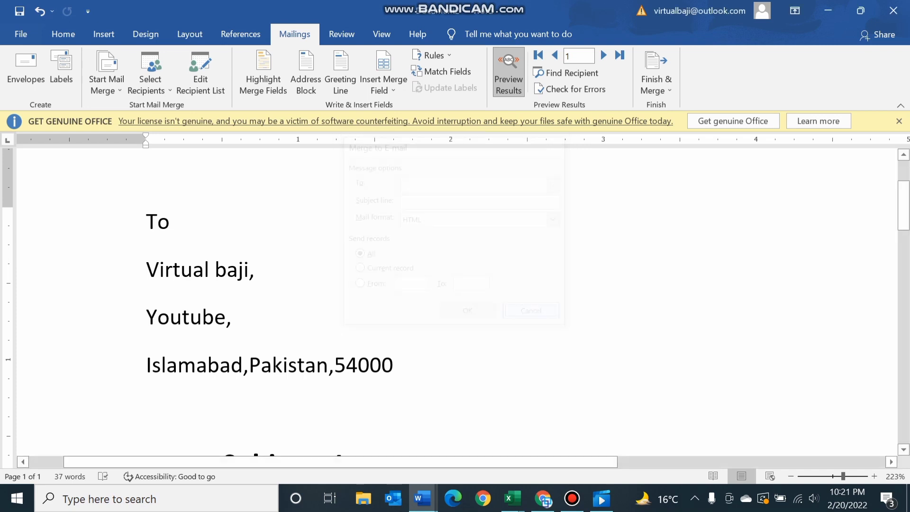